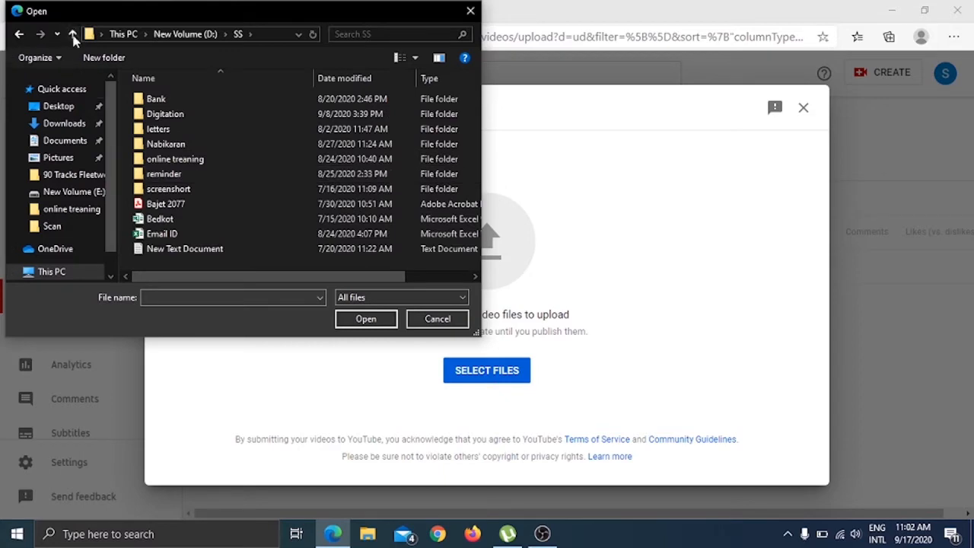
Choose the videoplayback file from the Downloads folder as the video to upload.
left_click(72, 35)
left_click(47, 123)
scroll(303, 214, "down", 10)
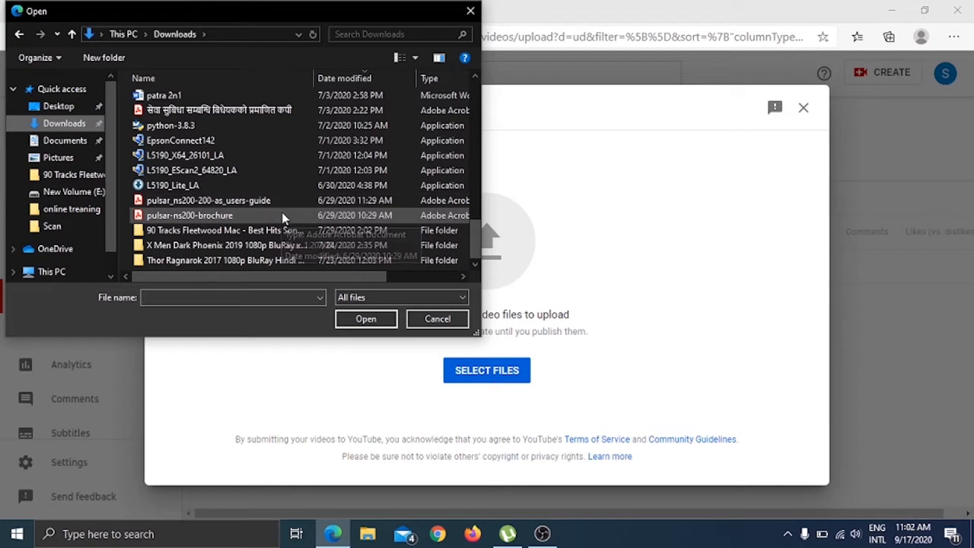
scroll(283, 216, "up", 2)
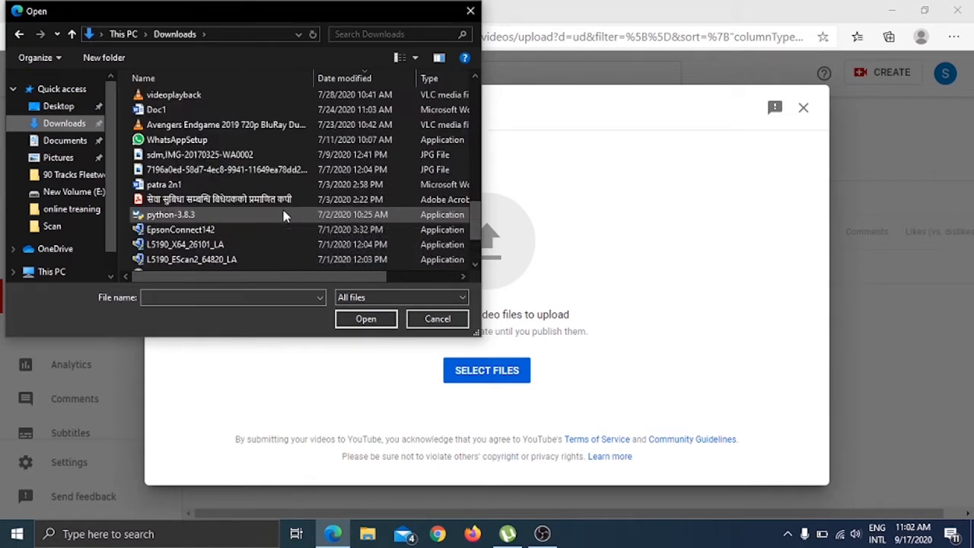
left_click(266, 99)
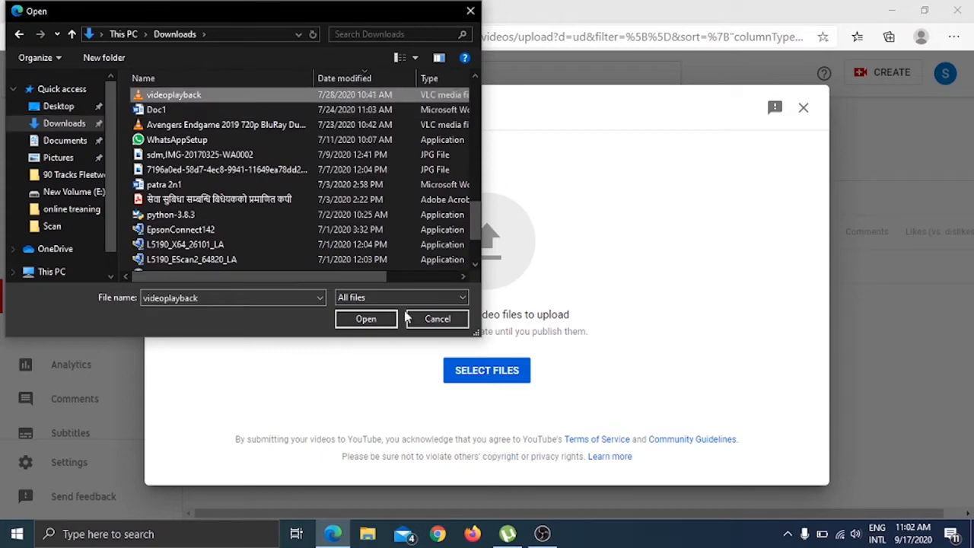
left_click(367, 320)
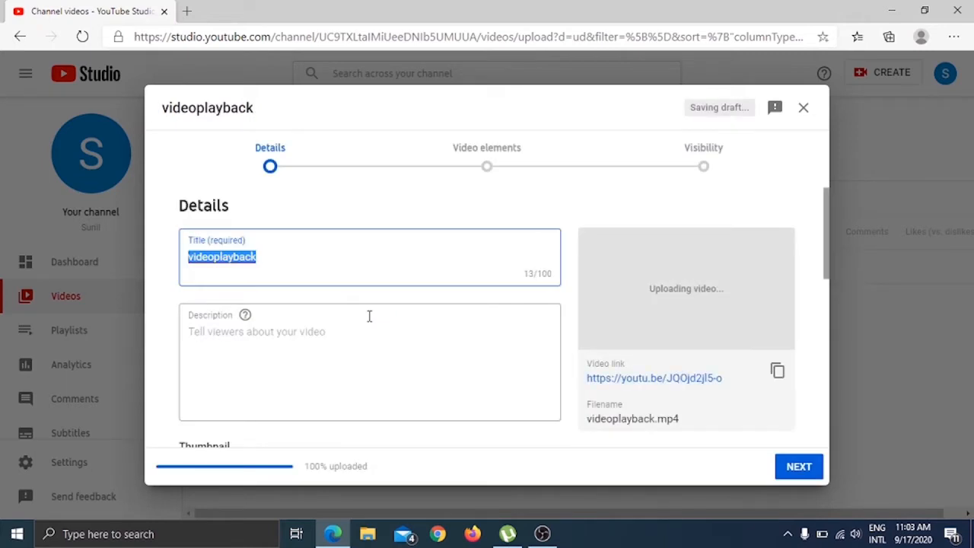
Enter "test" as the video's description.
left_click(312, 331)
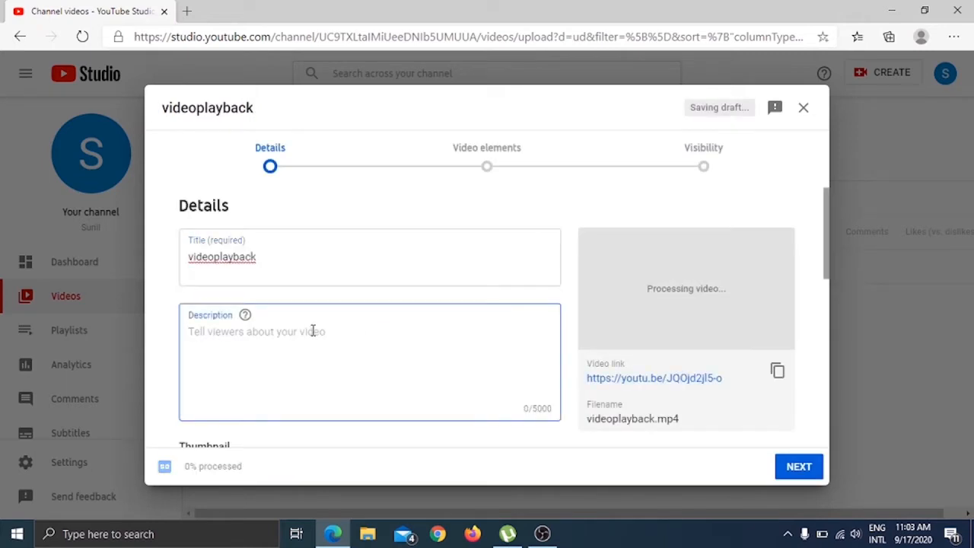
type("te")
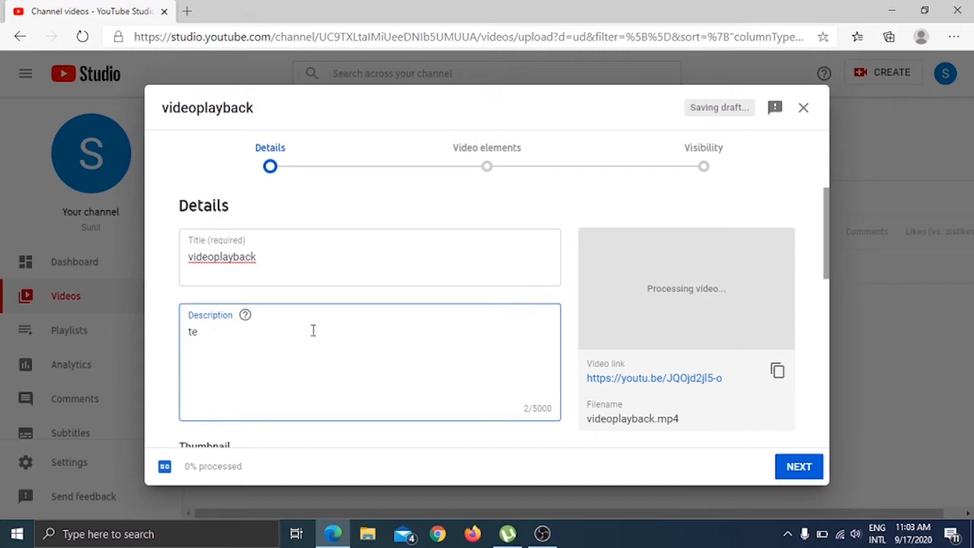
type("st")
Request a custom thumbnail upload for the video and start the phone verification it requires.
scroll(312, 332, "down", 3)
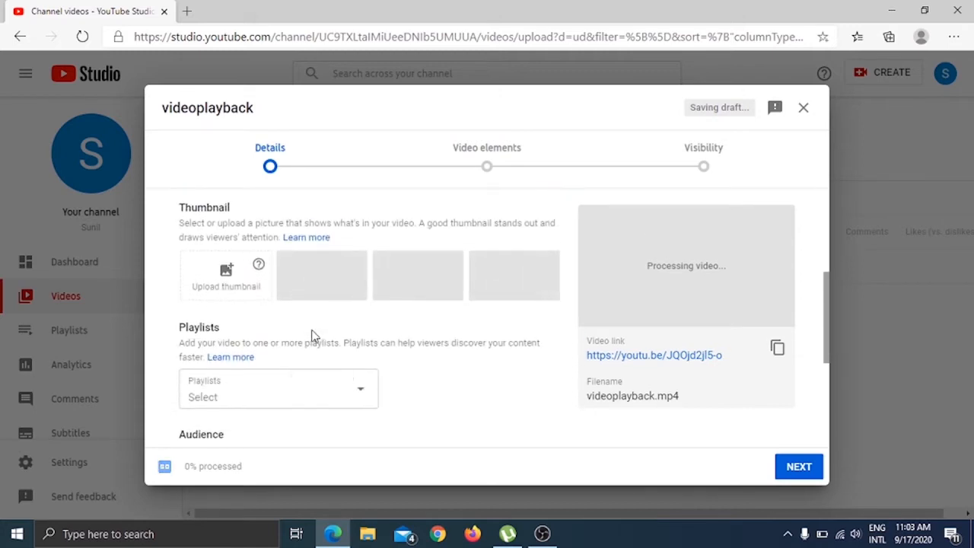
left_click(240, 288)
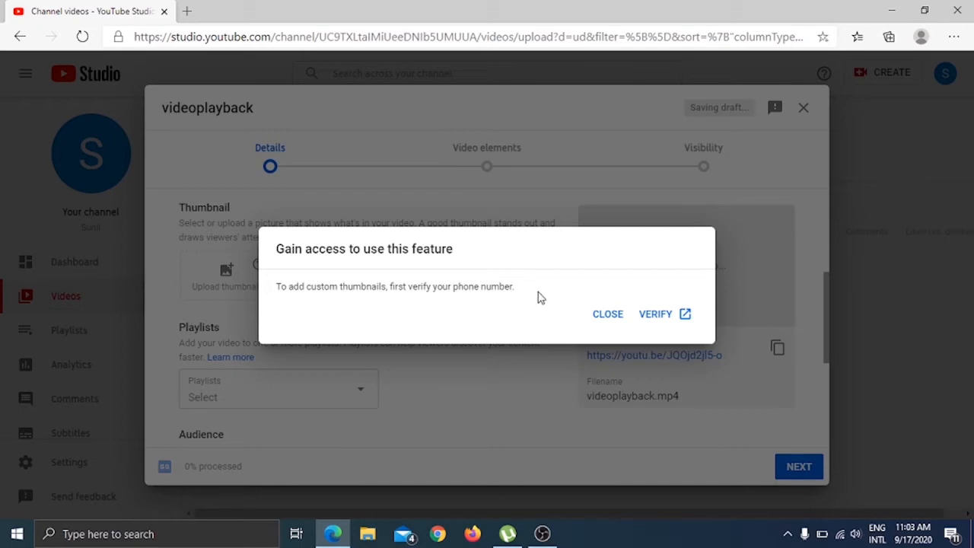
left_click(658, 316)
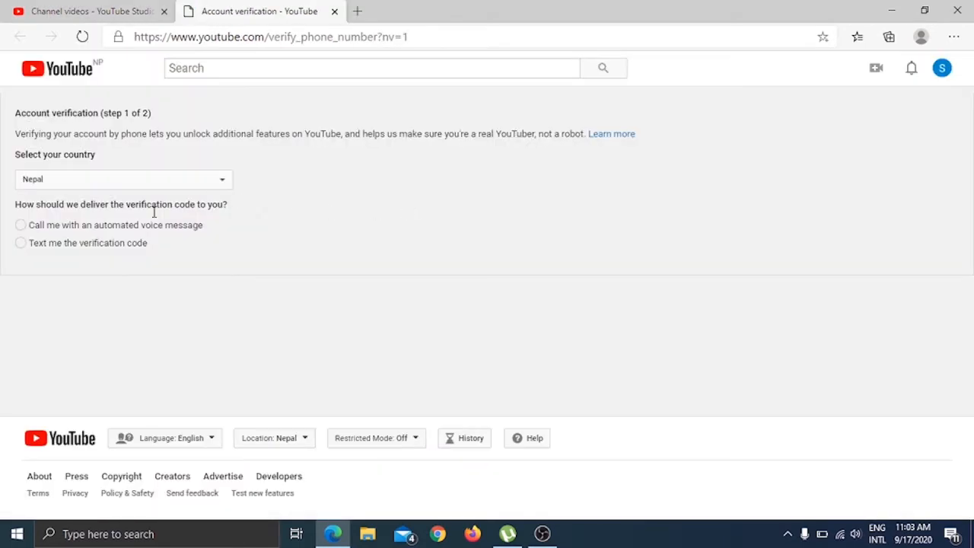
Set the verification country to India, choose text message delivery of the code, and submit the phone number.
left_click(211, 184)
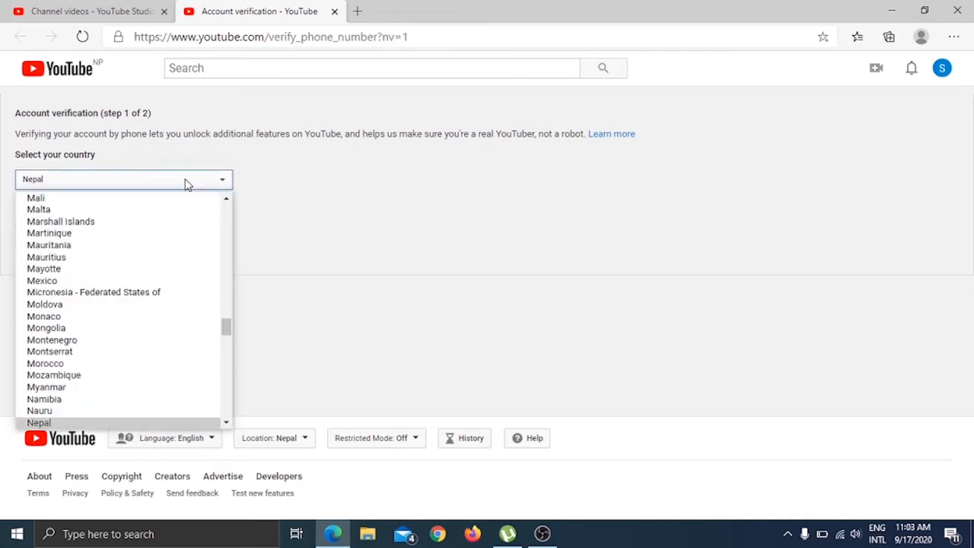
key("i")
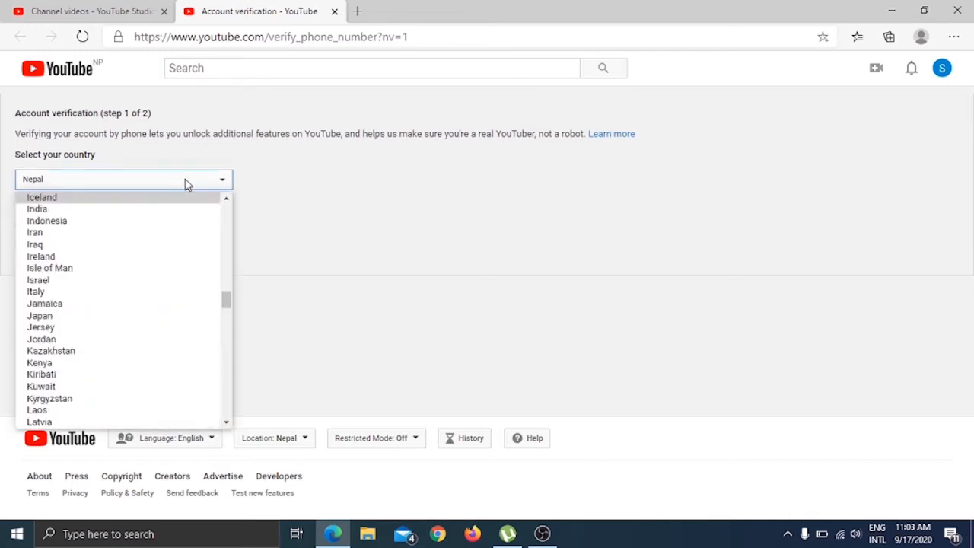
left_click(80, 209)
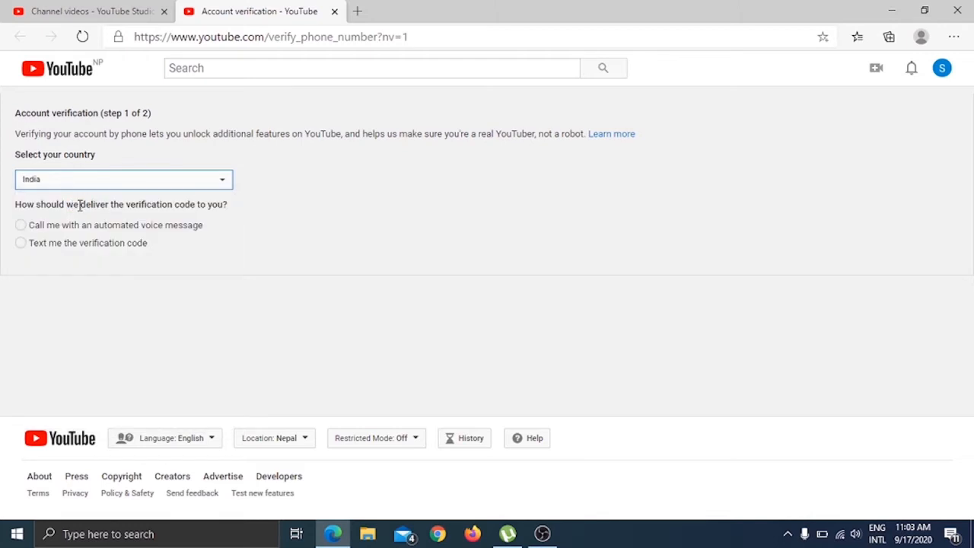
left_click(21, 243)
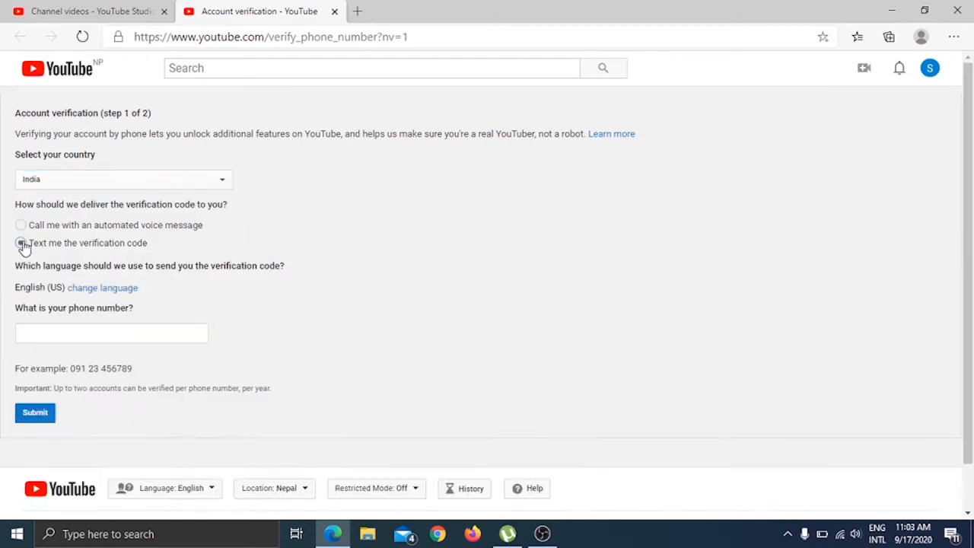
left_click(53, 327)
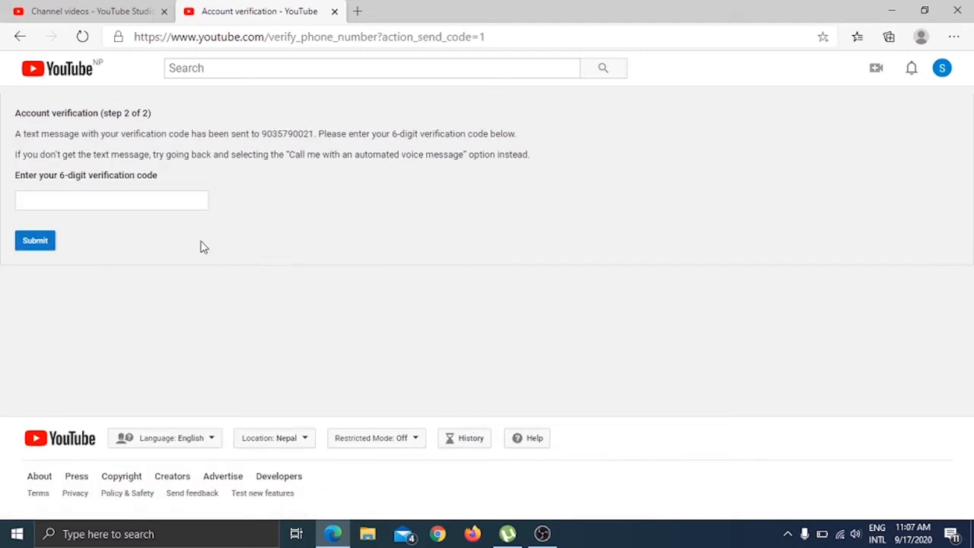
Enter the 6-digit verification code and submit it to verify the account.
left_click(162, 200)
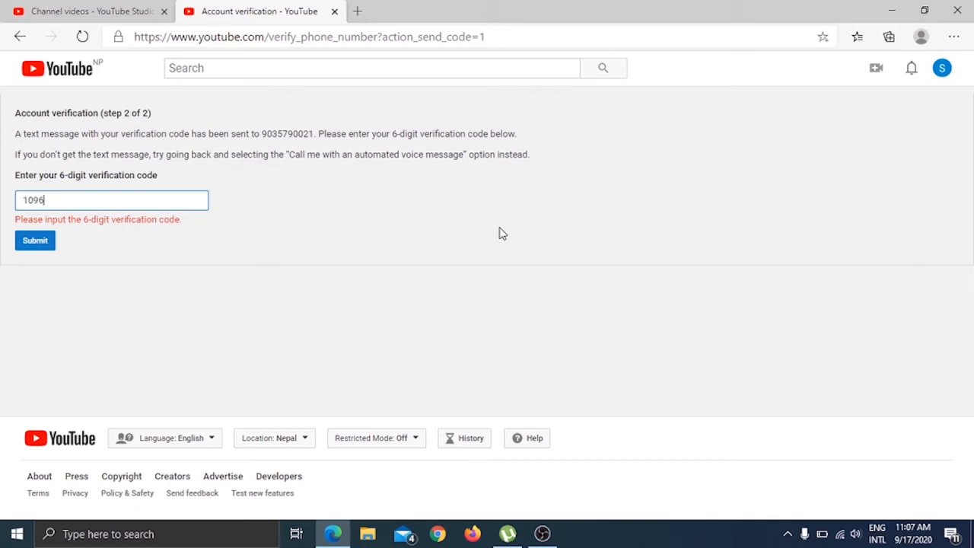
left_click(33, 242)
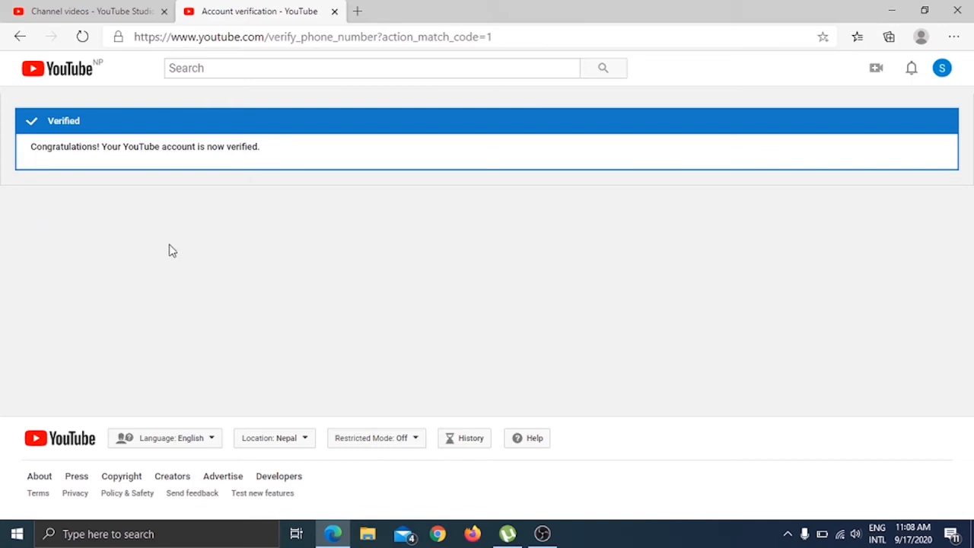
Return to the video's upload details, try to upload a custom thumbnail, and dismiss the feature access notice.
left_click(59, 9)
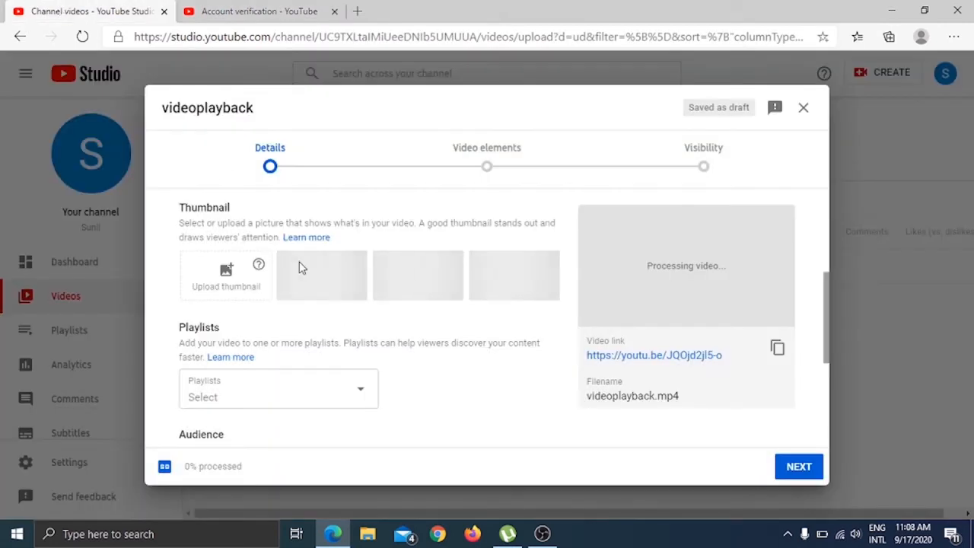
left_click(229, 276)
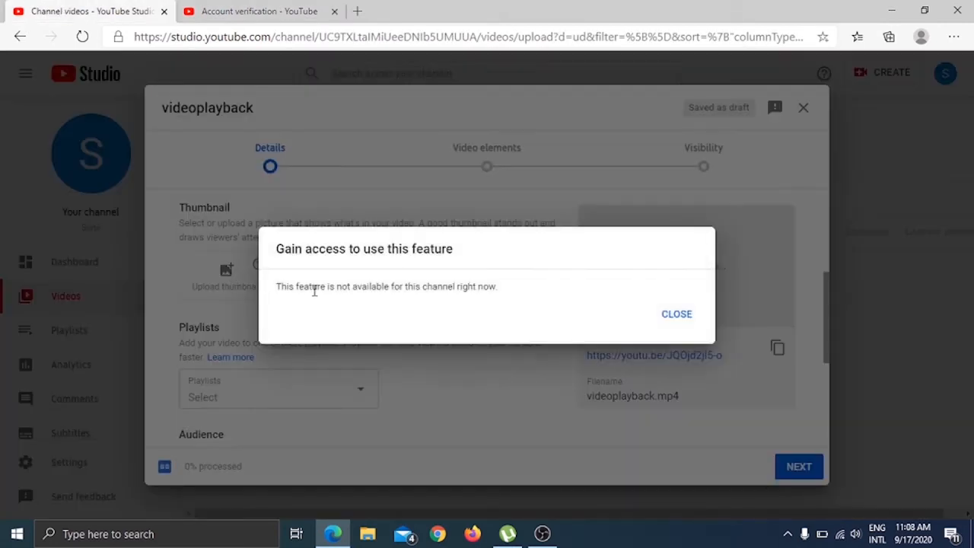
left_click(679, 316)
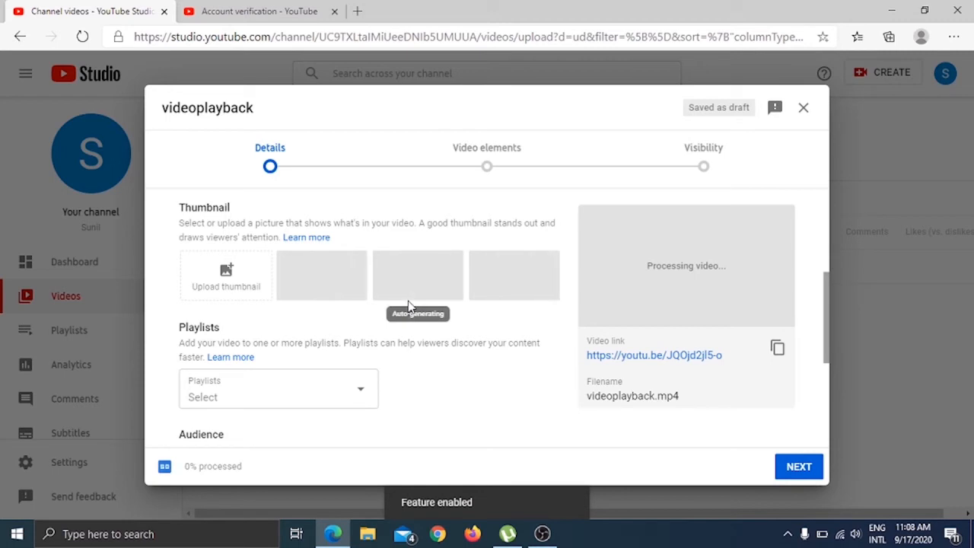
Mark the video's audience as "Yes, it's made for kids".
scroll(408, 306, "up", 1)
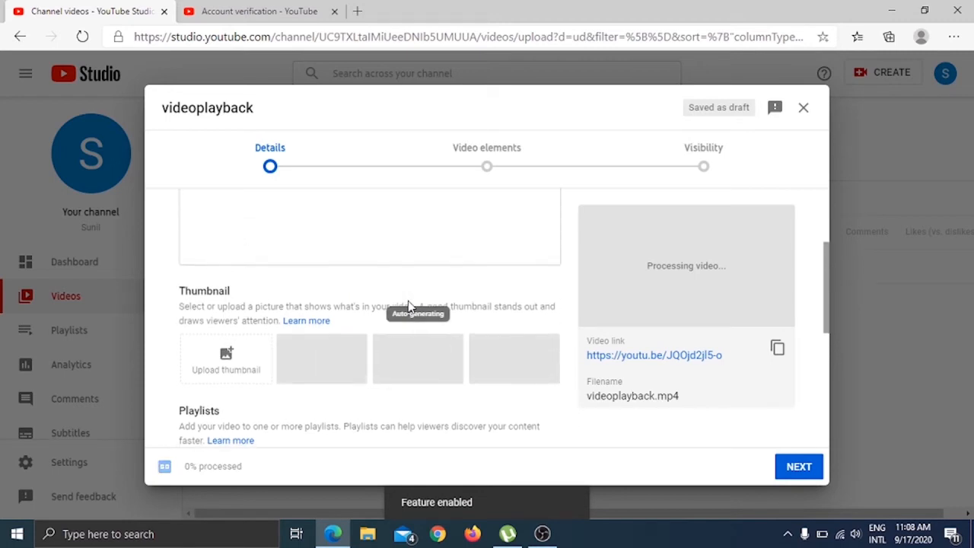
scroll(409, 306, "down", 4)
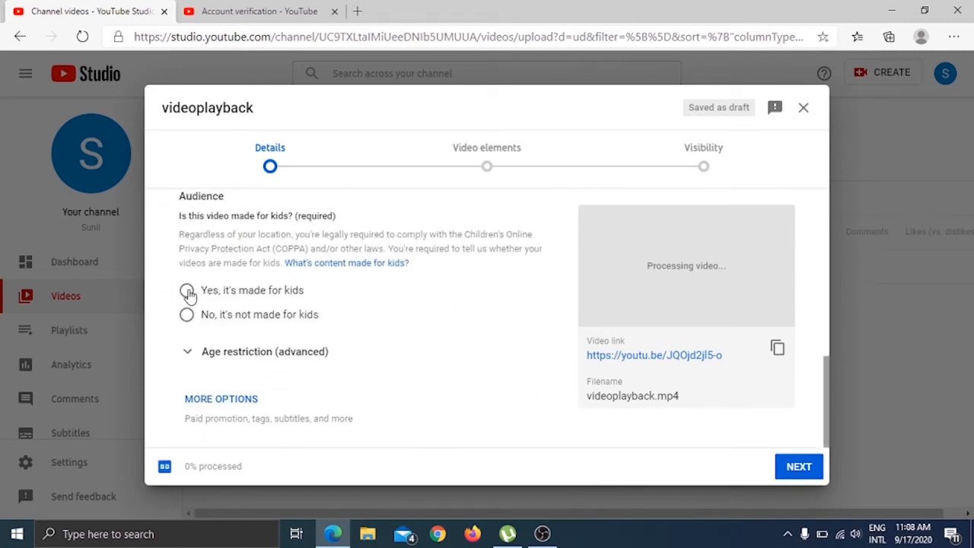
left_click(187, 292)
scroll(315, 346, "down", 1)
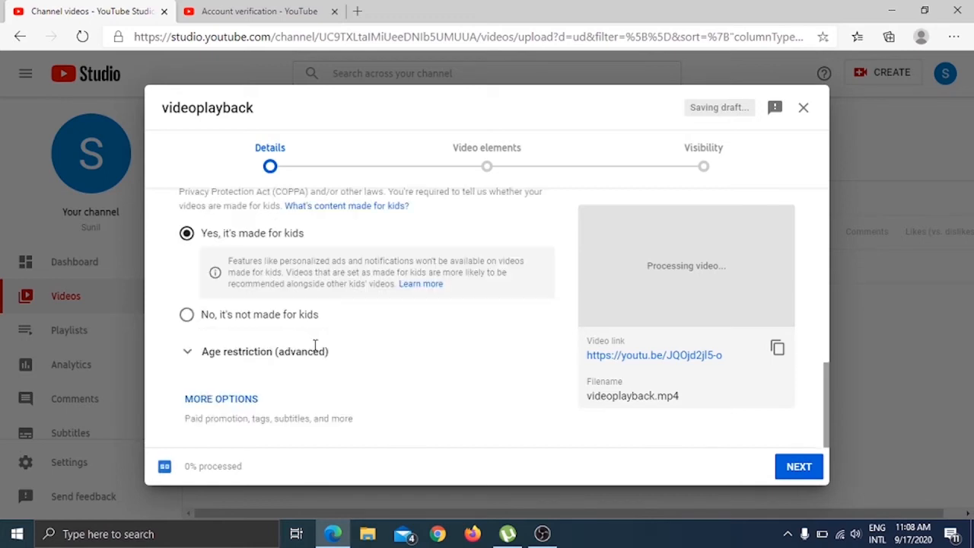
Create a public playlist titled "Song" and add the video to it.
scroll(315, 346, "up", 3)
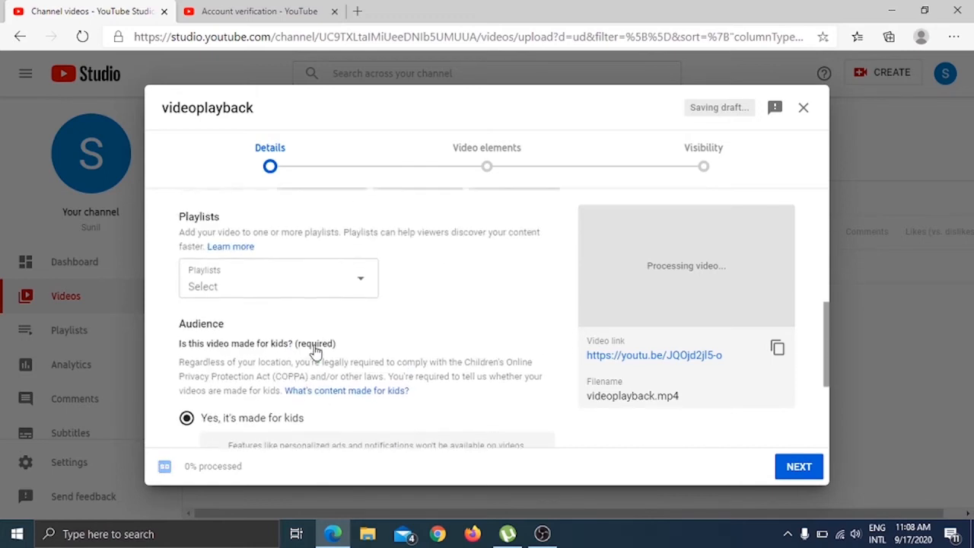
left_click(278, 296)
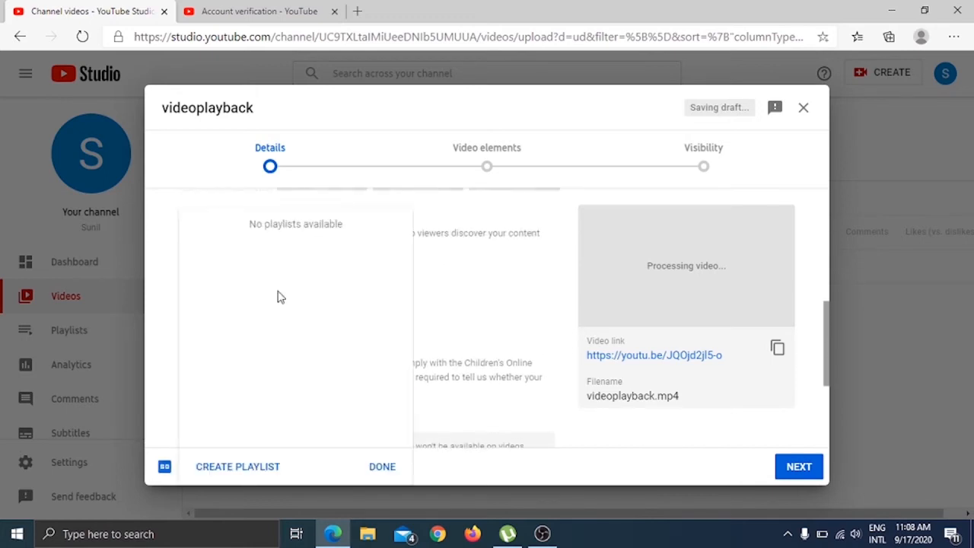
left_click(261, 468)
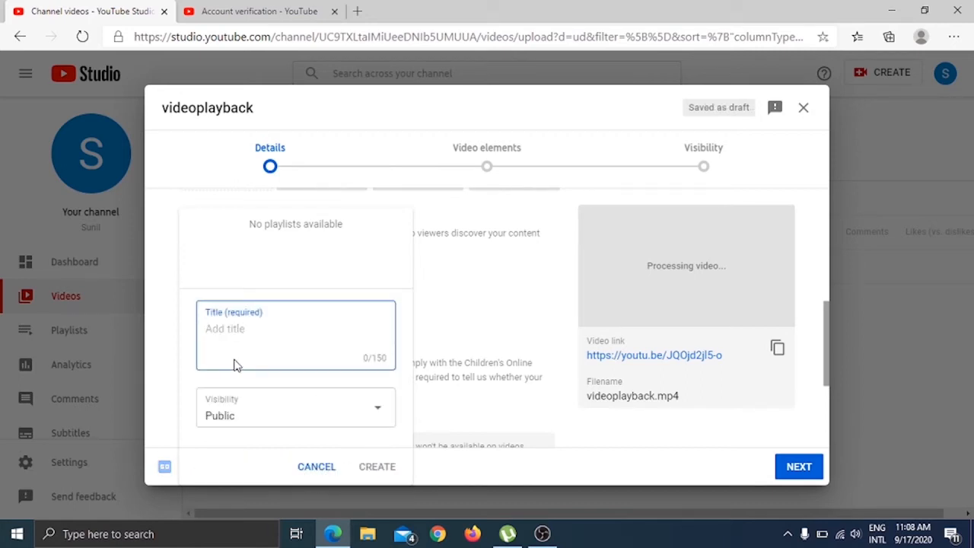
type("Song")
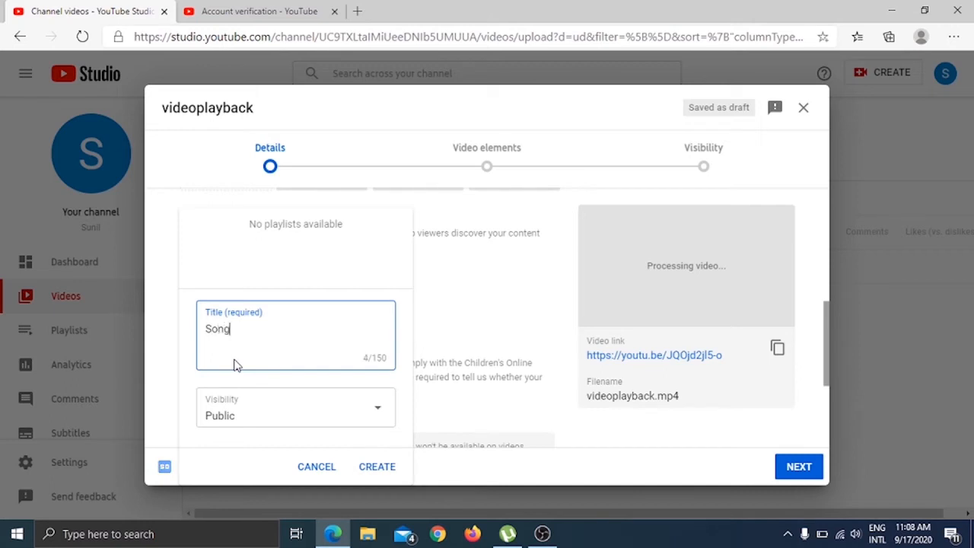
left_click(380, 470)
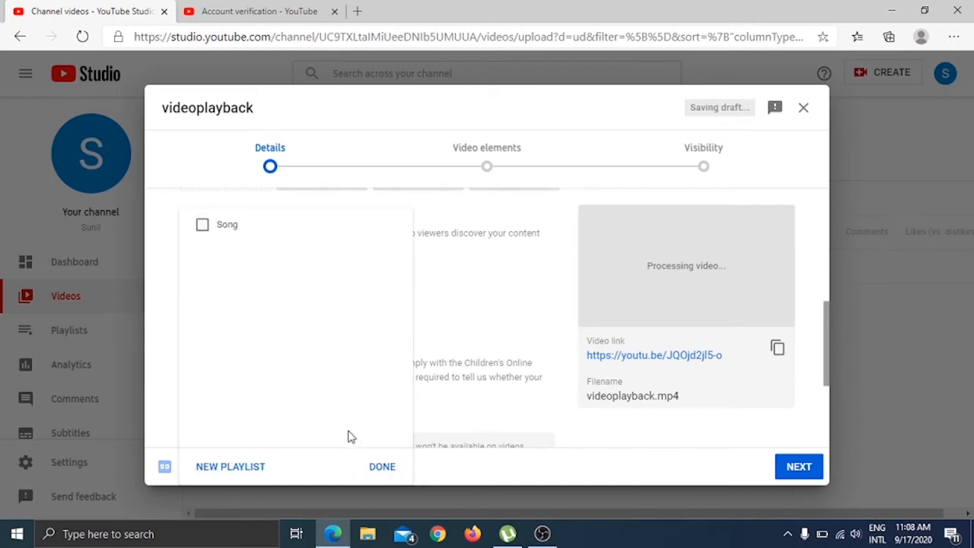
left_click(206, 230)
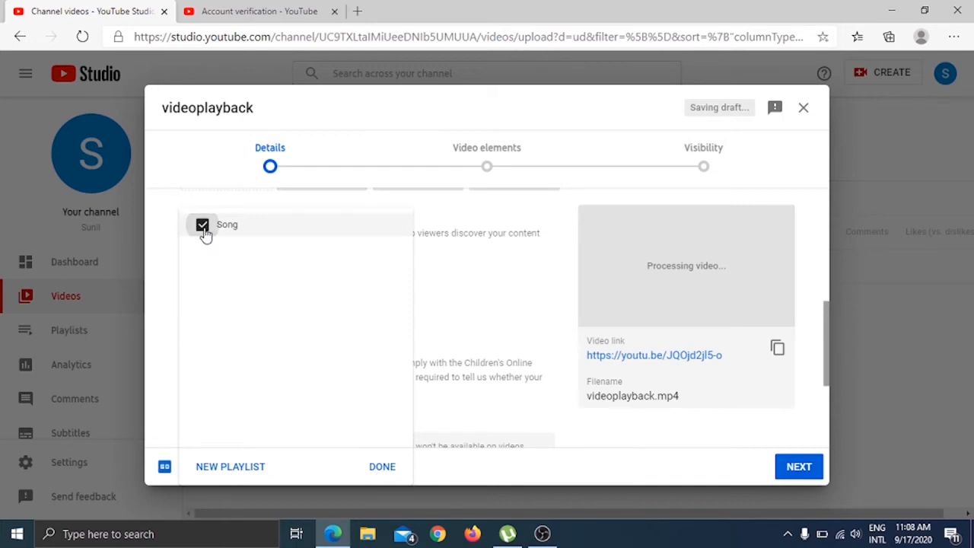
left_click(381, 467)
Upload the image "how to create second user Thumbnail" from New Volume (E:) as the video's custom thumbnail.
scroll(271, 248, "up", 3)
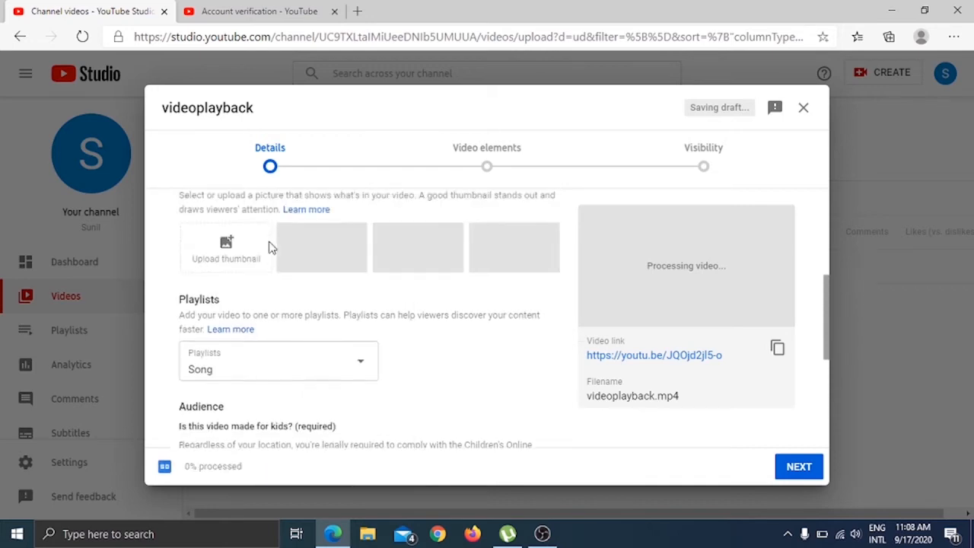
left_click(236, 364)
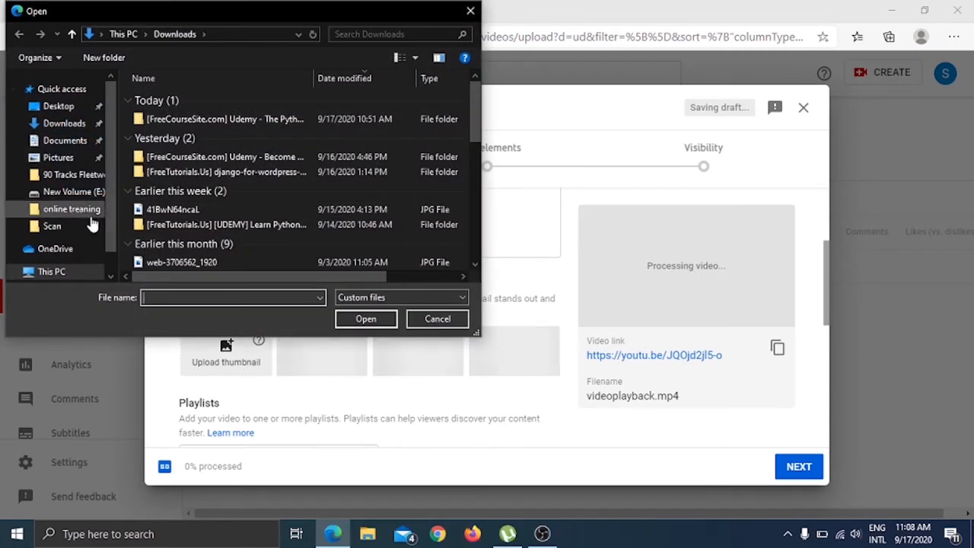
scroll(68, 240, "down", 1)
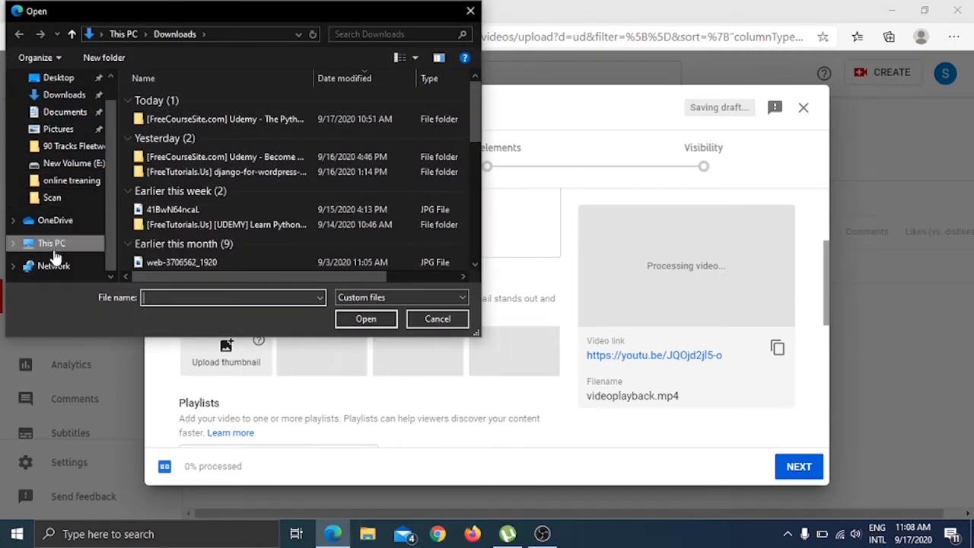
left_click(55, 248)
scroll(233, 236, "down", 5)
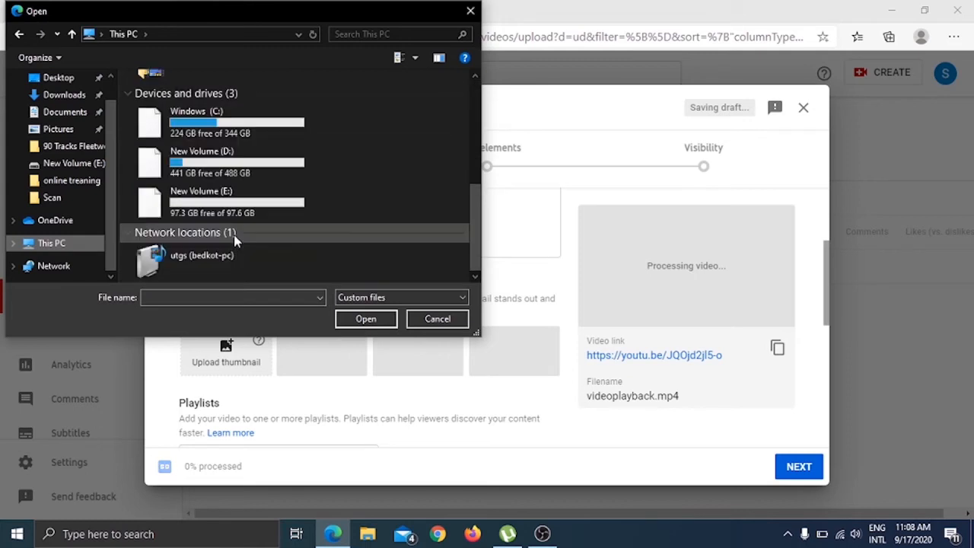
double_click(222, 209)
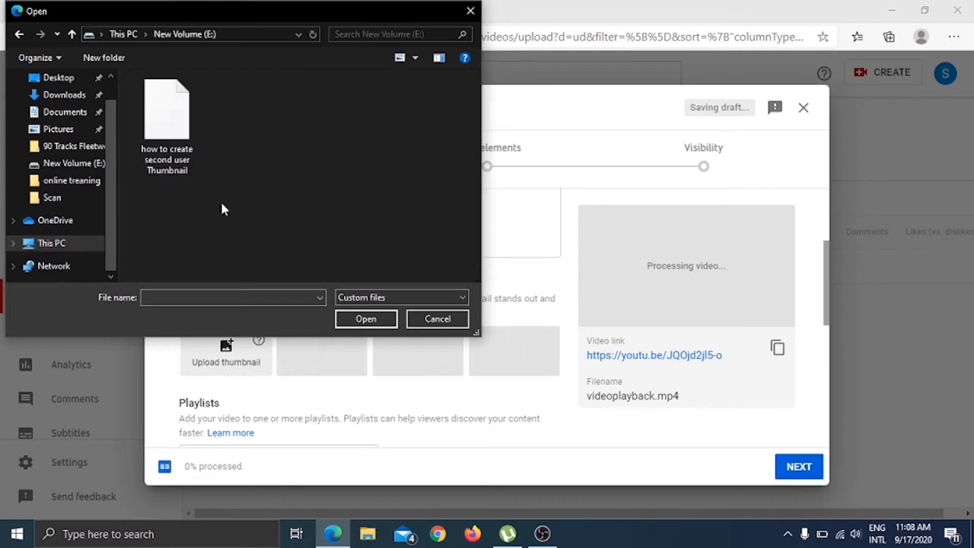
left_click(182, 151)
left_click(367, 319)
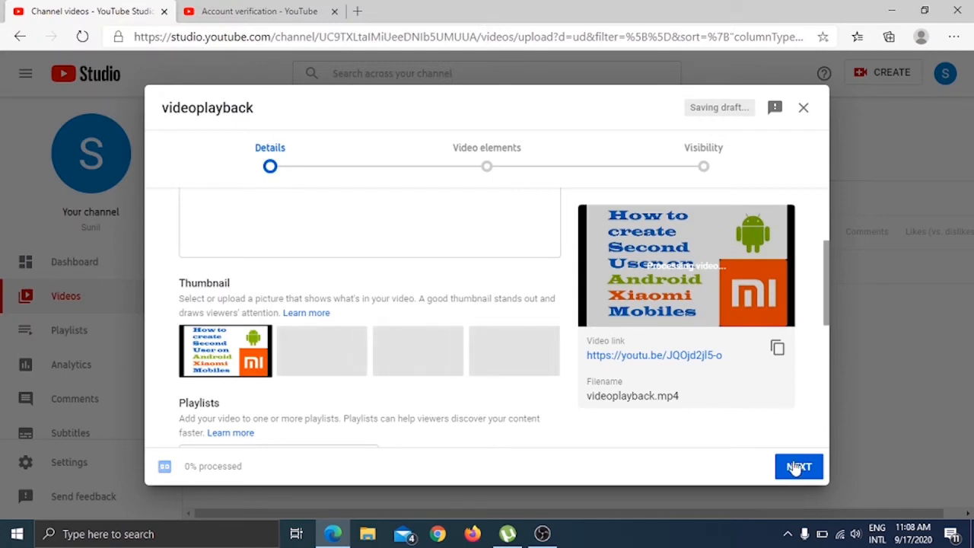
Check the age restriction options without changing them and advance past the video elements to the visibility settings.
scroll(615, 369, "down", 5)
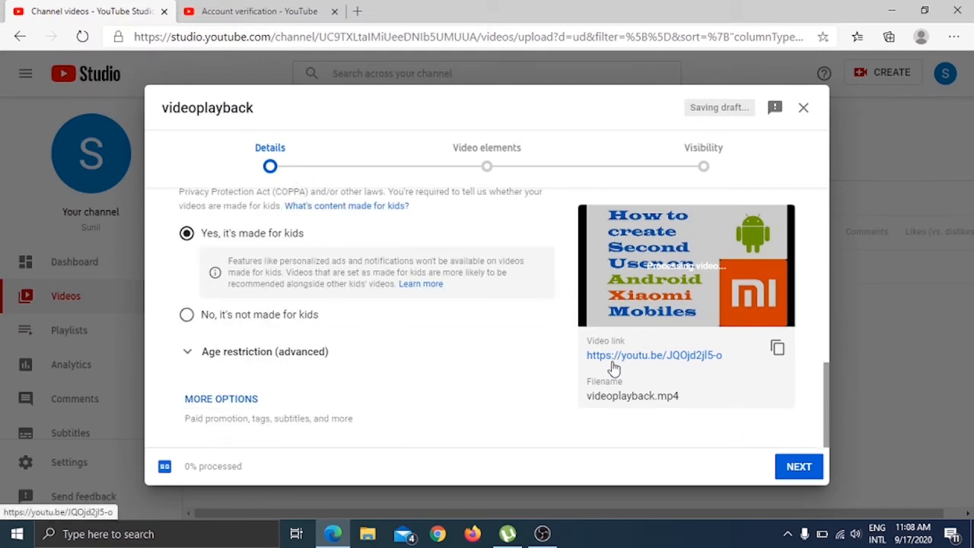
left_click(186, 354)
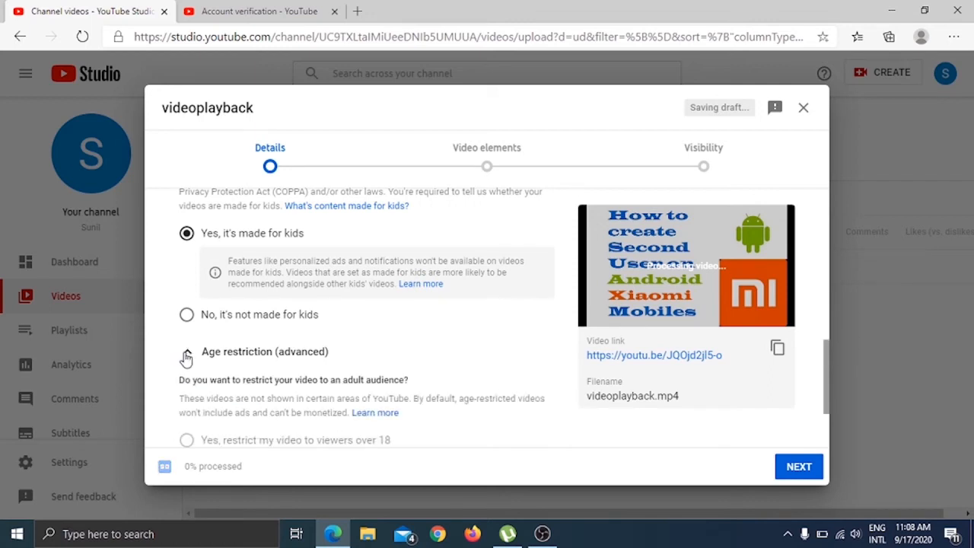
left_click(186, 355)
left_click(804, 472)
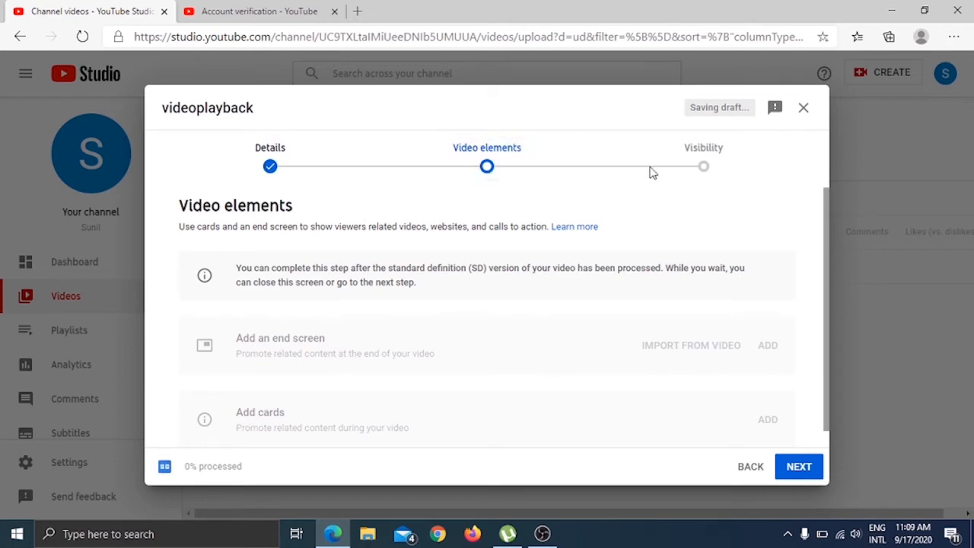
scroll(449, 328, "down", 1)
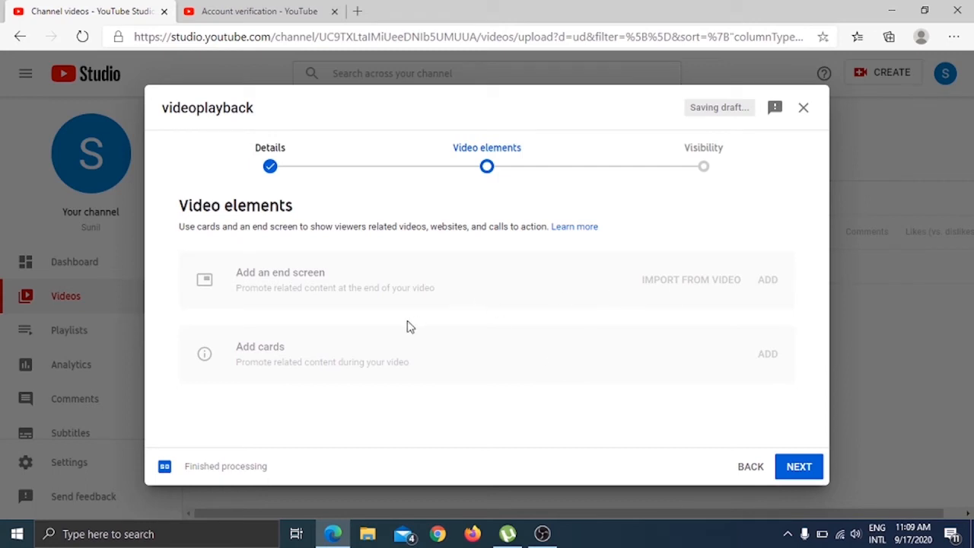
left_click(792, 467)
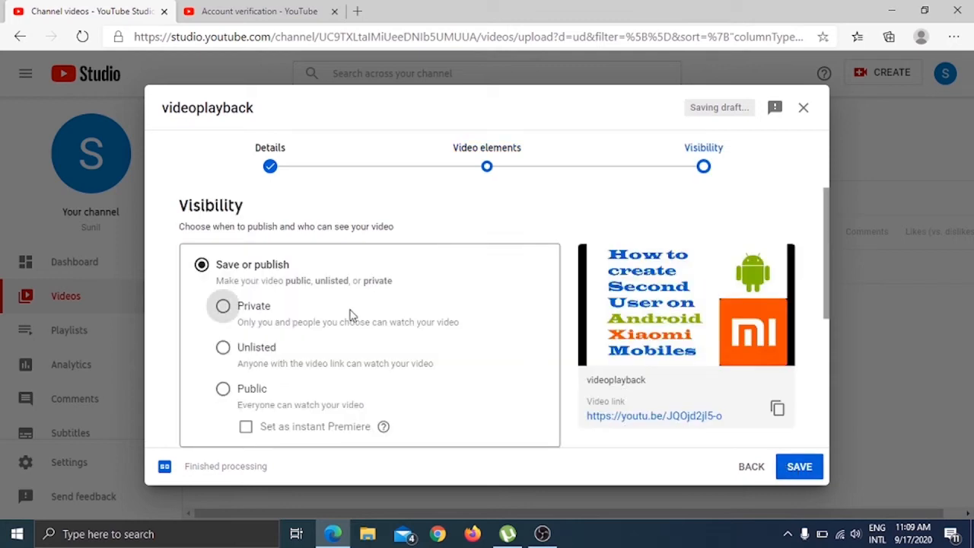
Set the video's visibility to Public, publish it, and close the sharing dialog.
left_click(224, 391)
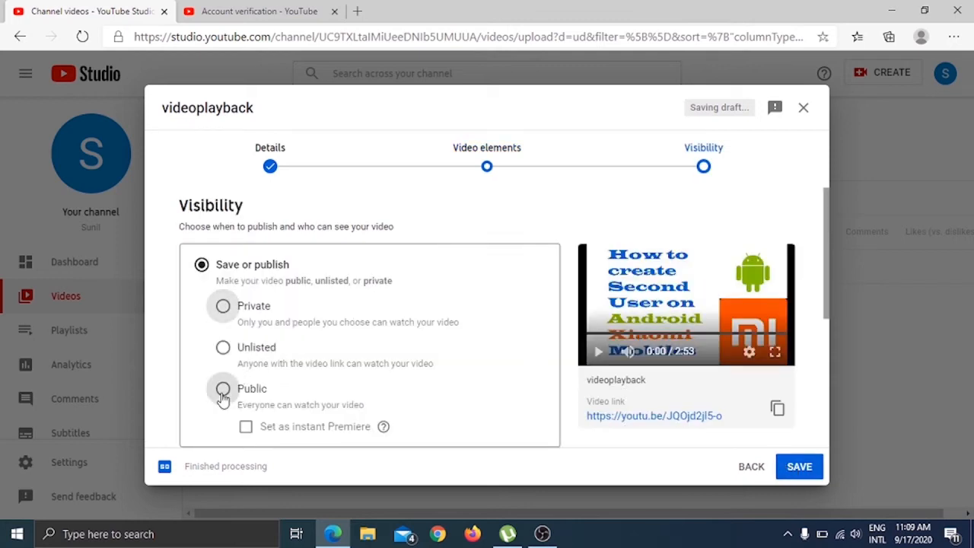
scroll(289, 398, "down", 1)
scroll(290, 399, "down", 2)
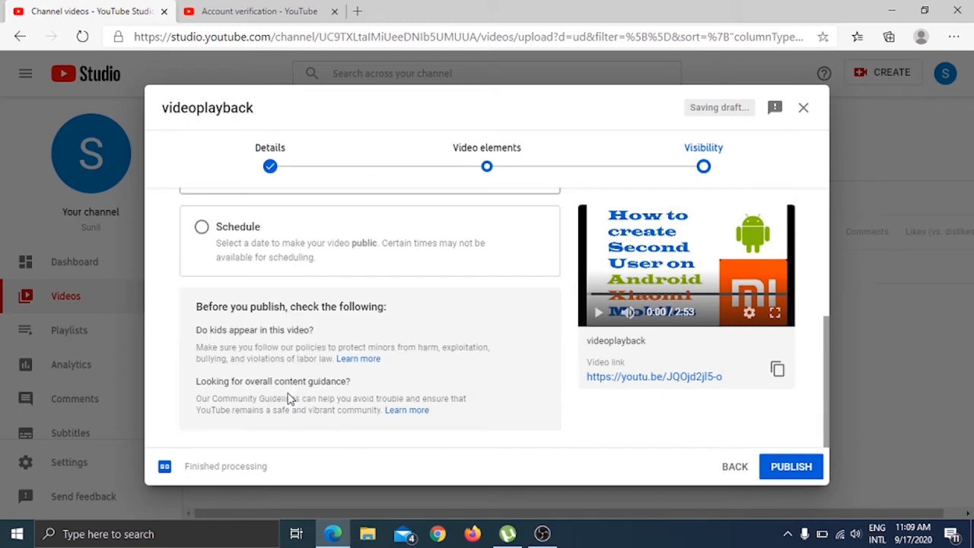
scroll(289, 398, "up", 2)
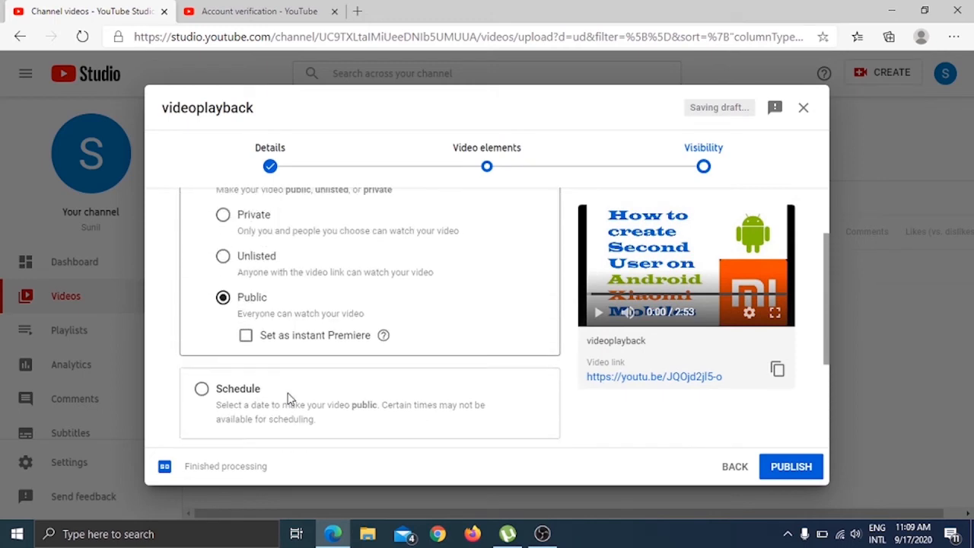
scroll(289, 399, "down", 2)
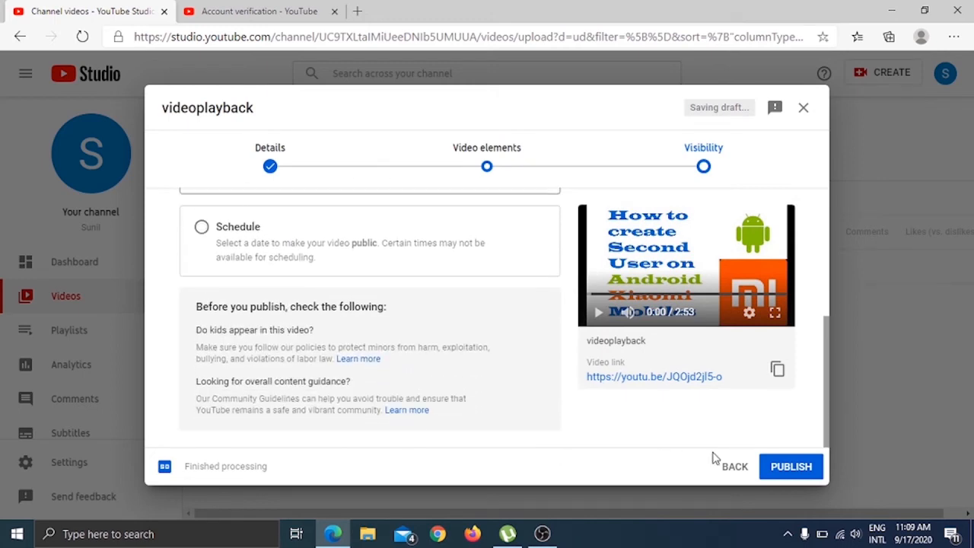
left_click(795, 473)
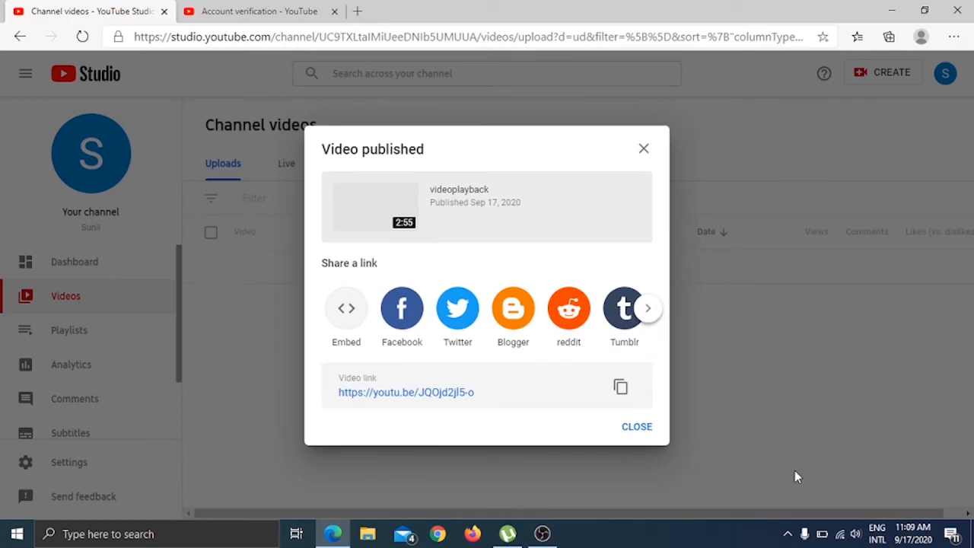
left_click(633, 428)
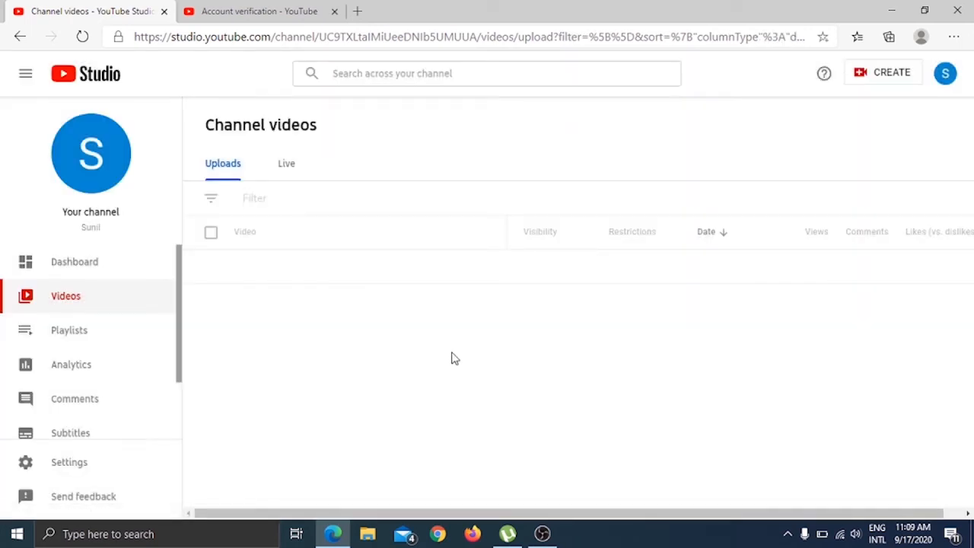
Reload the list of uploaded channel videos and open the channel's YouTube page.
left_click(81, 37)
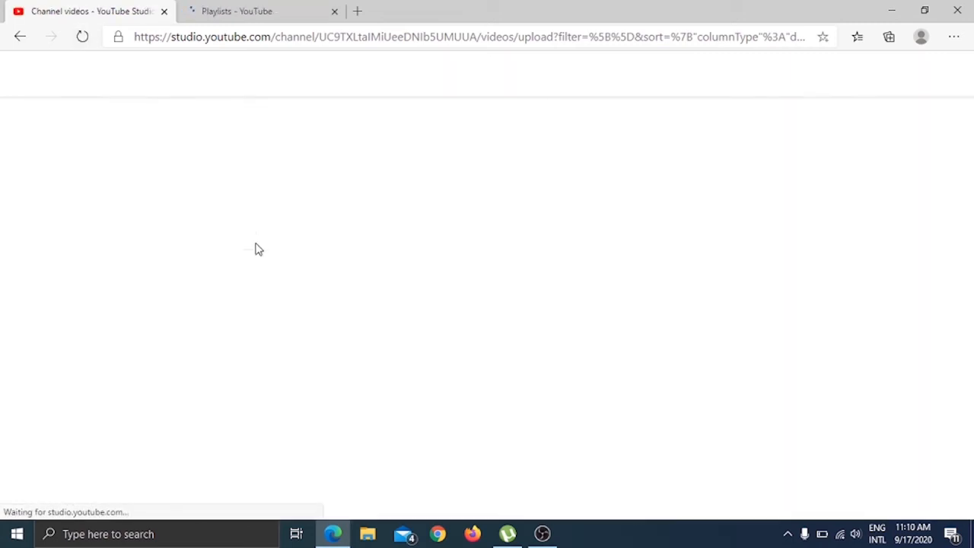
mouse_move(306, 298)
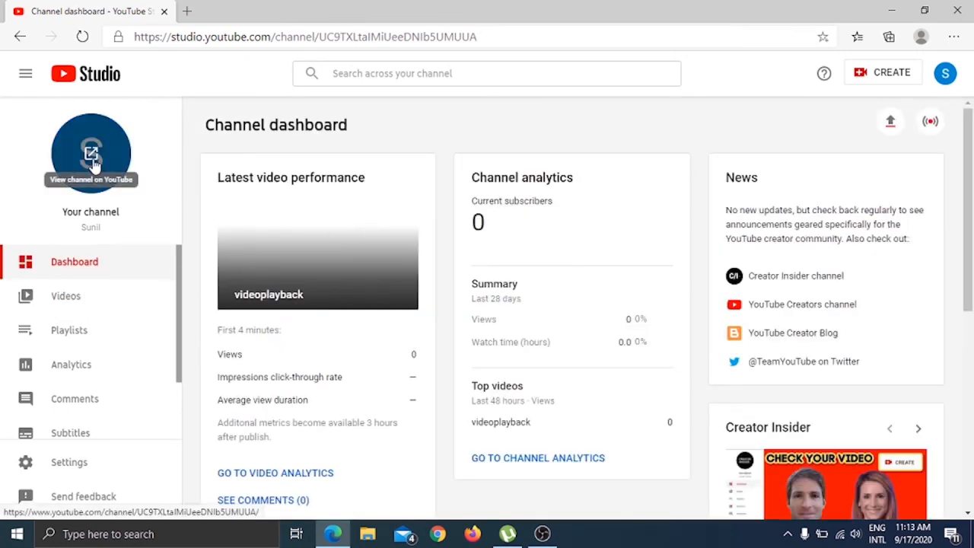
left_click(94, 160)
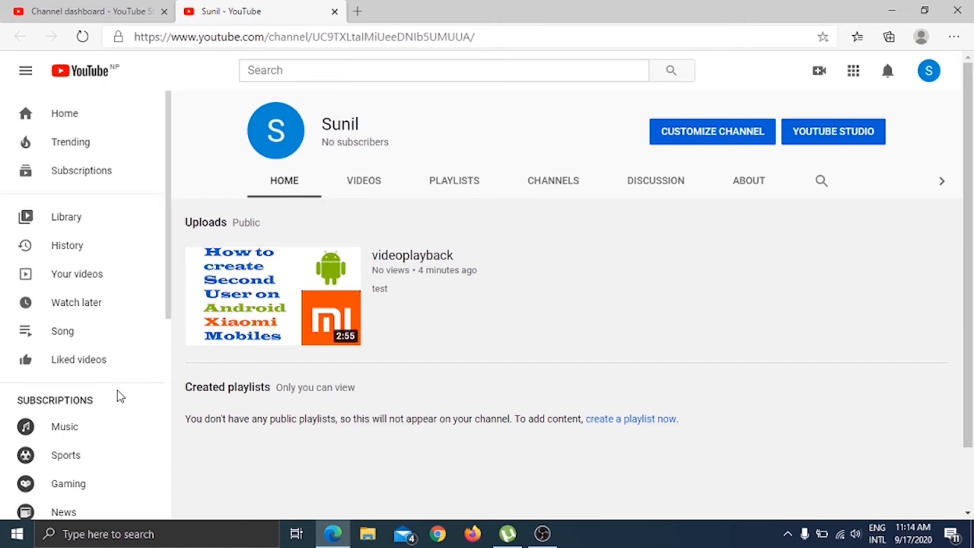
Open the channel's profile picture for editing in Google Account and start adding a profile picture.
scroll(118, 396, "down", 4)
left_click(278, 132)
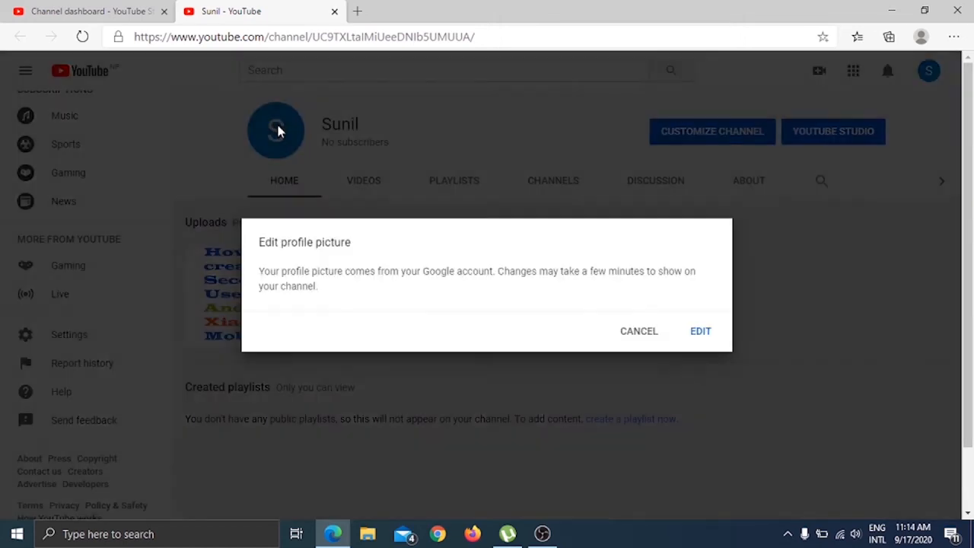
left_click(701, 332)
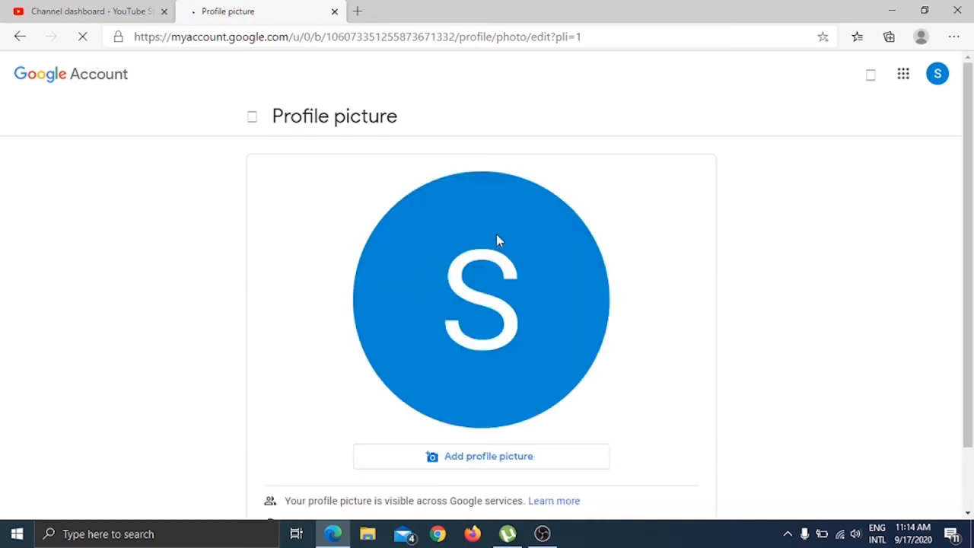
left_click(471, 459)
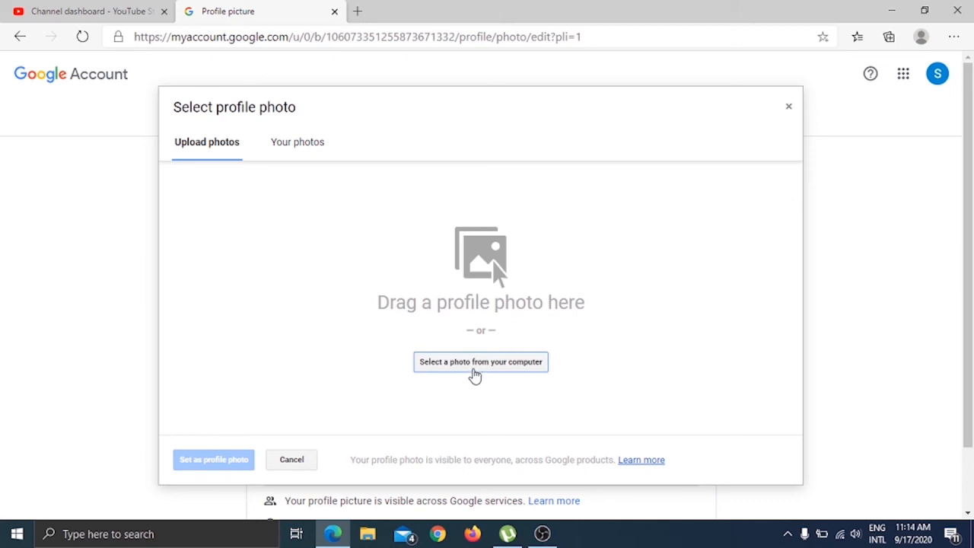
Upload the image "Screenshot (1)" from the Screenshots folder in Pictures as the profile photo source.
left_click(477, 372)
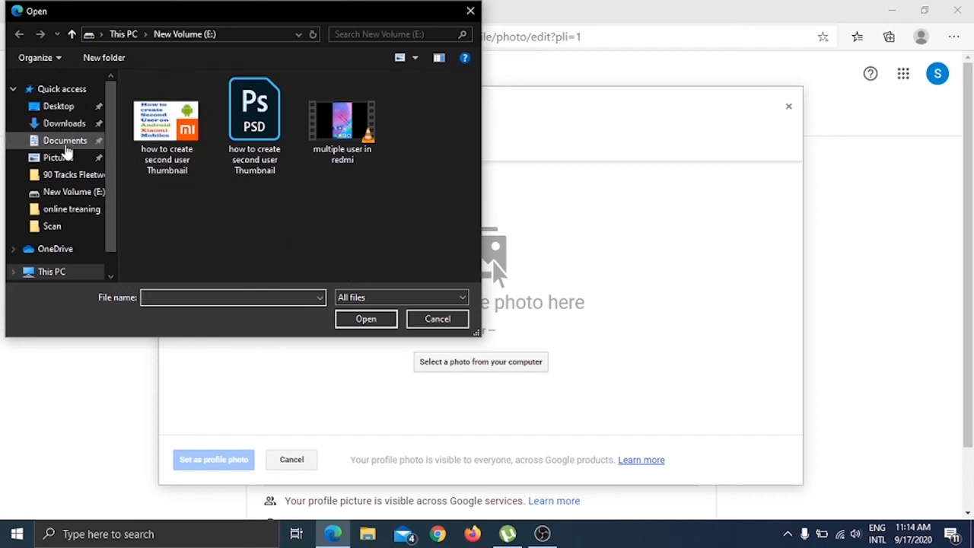
left_click(61, 157)
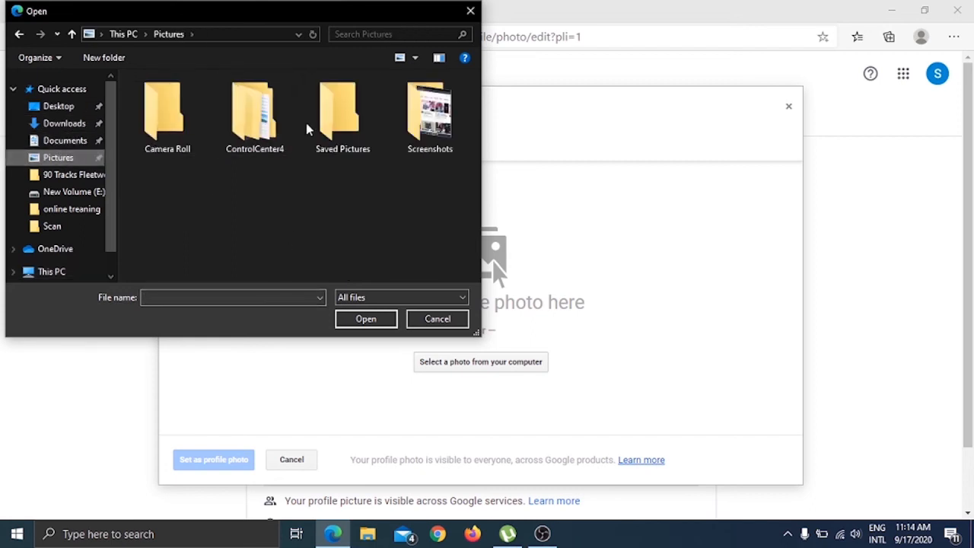
double_click(419, 128)
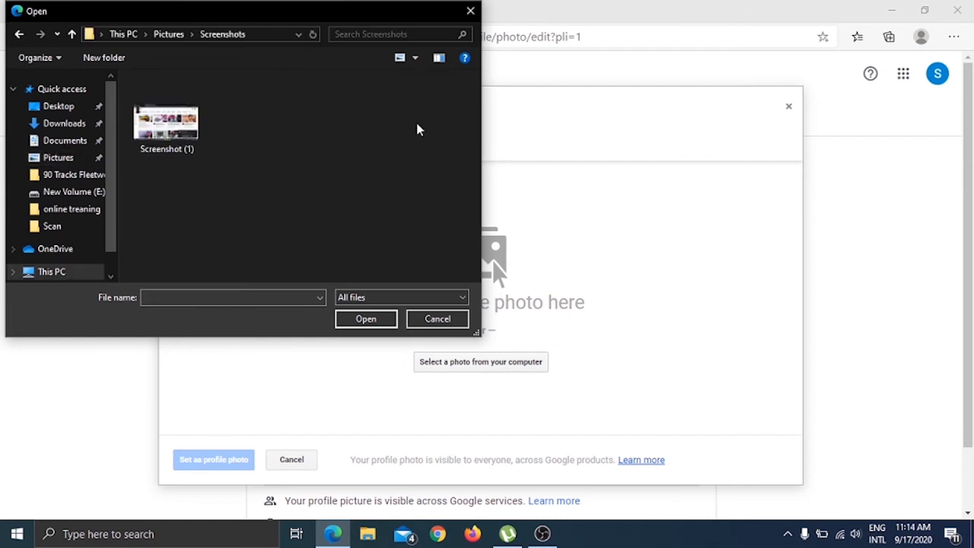
left_click(175, 141)
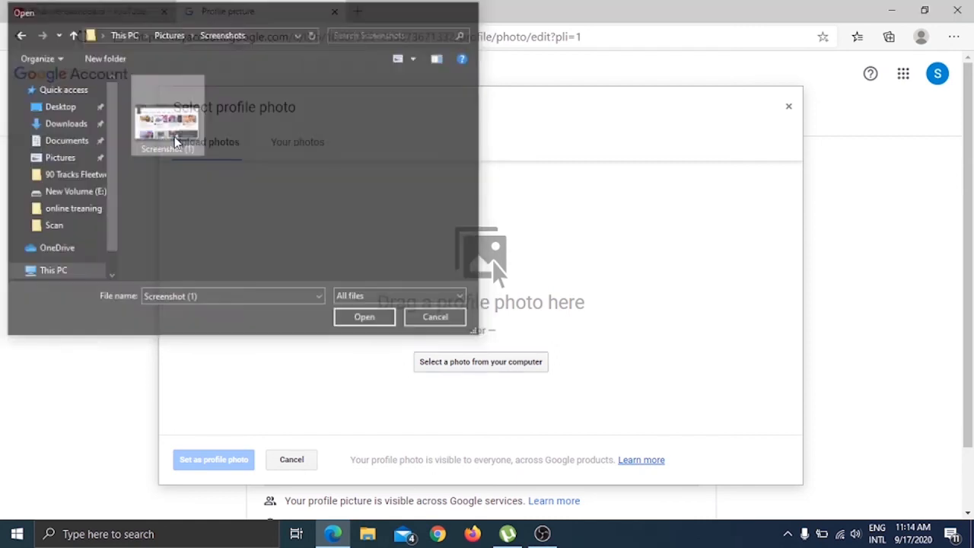
double_click(175, 142)
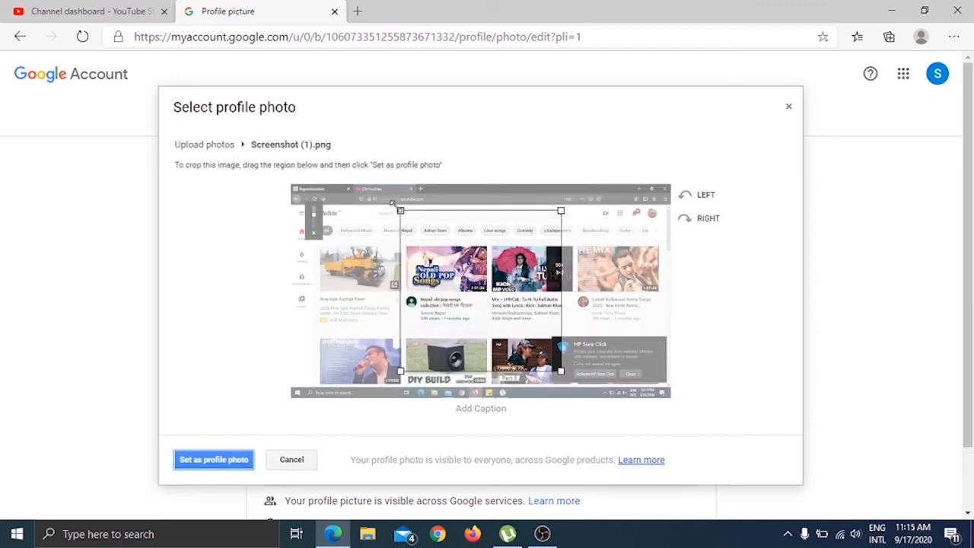
Crop the uploaded screenshot to the black speaker in the lower video row and set it as the profile photo.
left_click_drag(400, 210, 501, 311)
left_click_drag(542, 345, 459, 350)
left_click_drag(478, 315, 456, 337)
left_click_drag(433, 357, 443, 356)
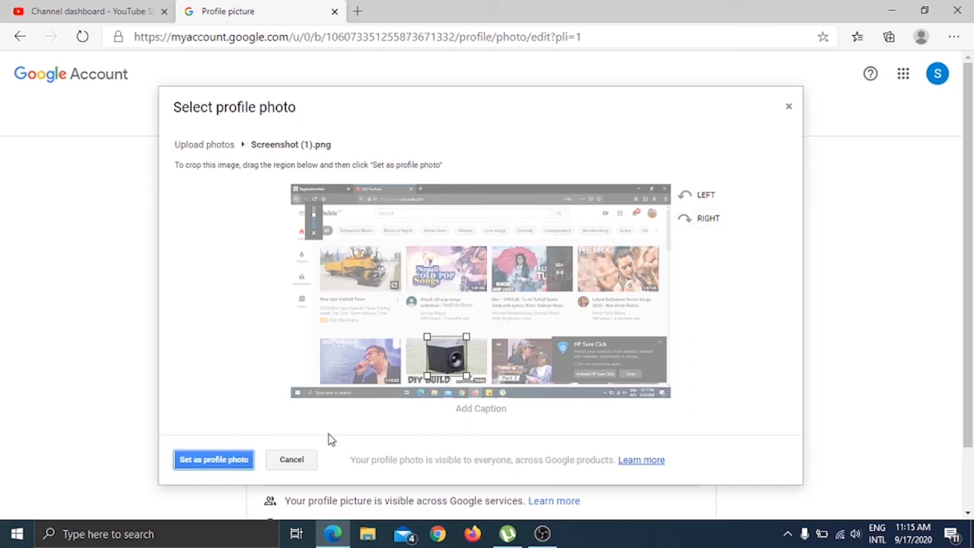
left_click(213, 462)
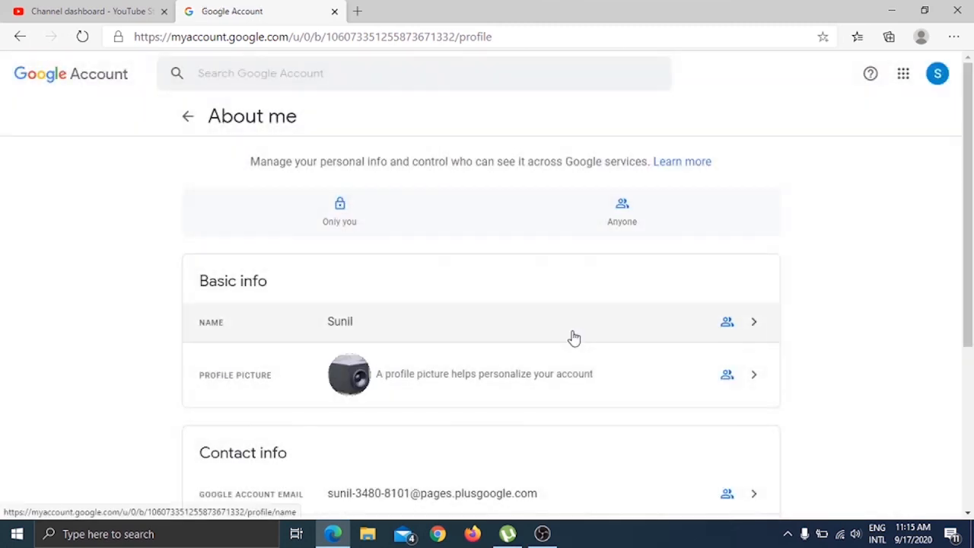
Review the About me profile page, return to the channel dashboard in YouTube Studio, and reload it.
scroll(495, 396, "down", 2)
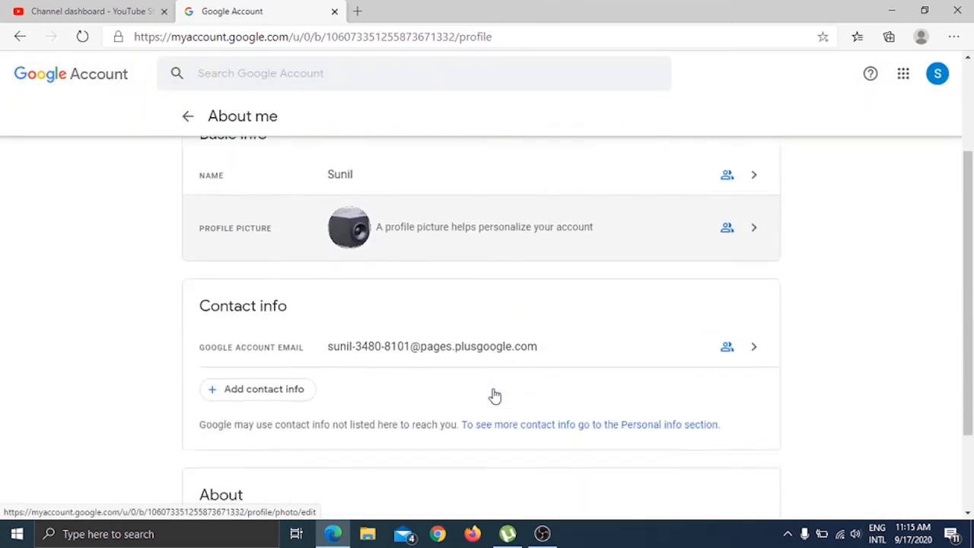
scroll(494, 396, "up", 2)
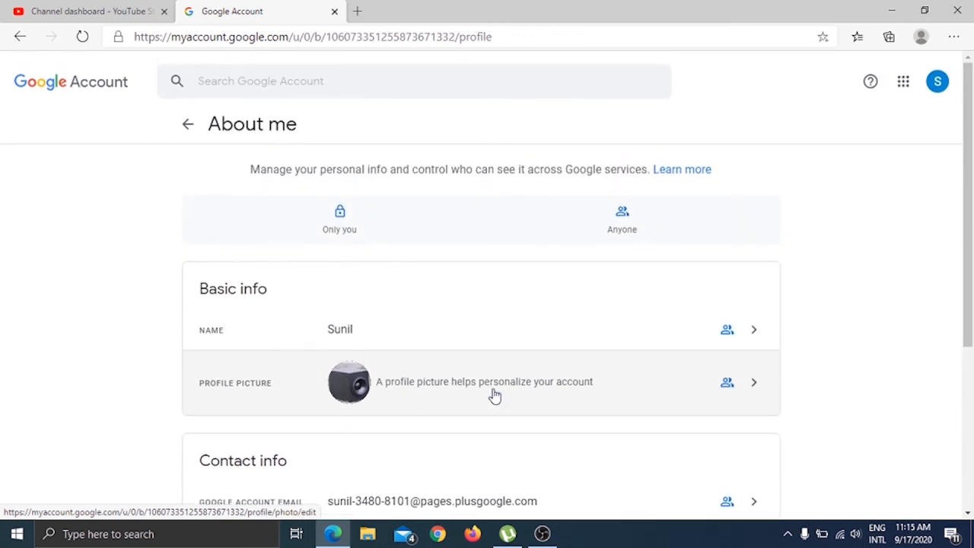
scroll(495, 395, "down", 3)
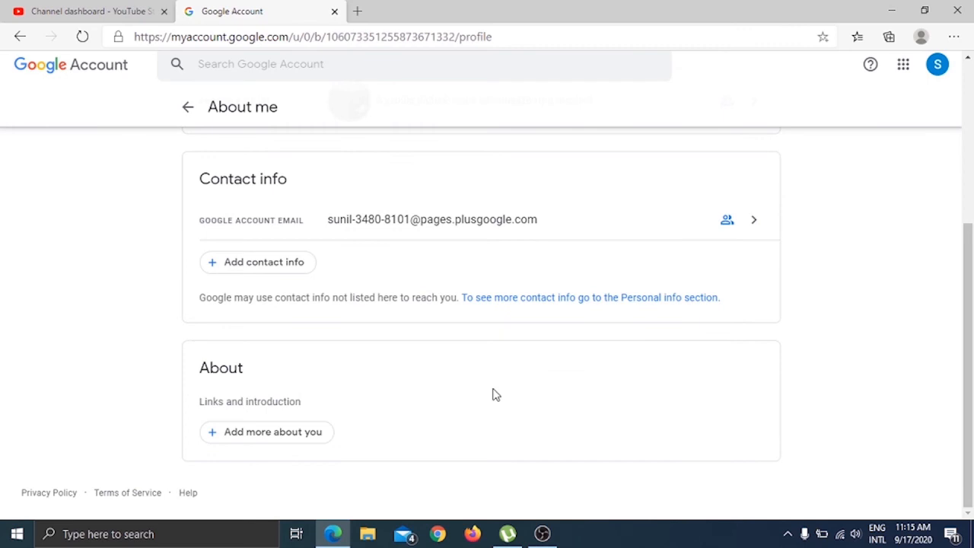
scroll(494, 394, "up", 2)
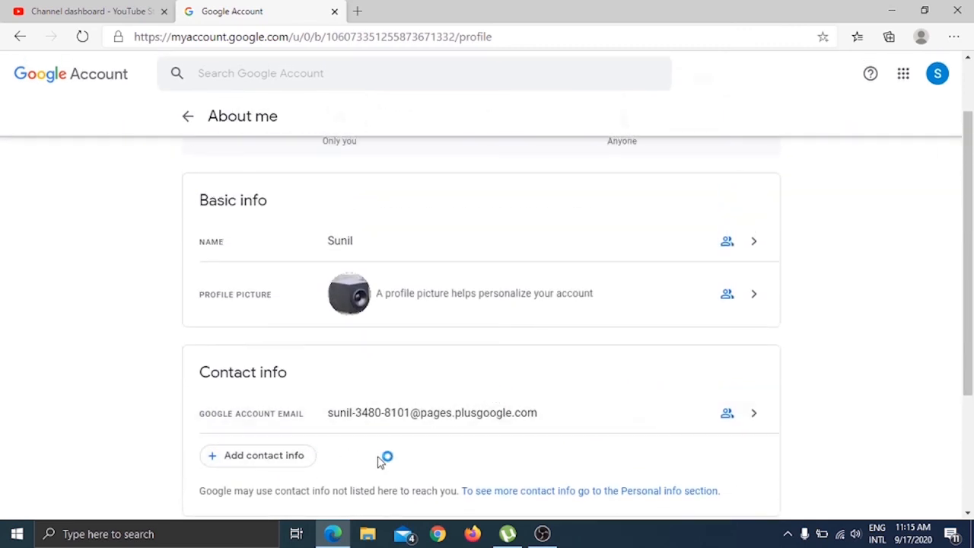
scroll(380, 460, "down", 2)
scroll(378, 461, "up", 2)
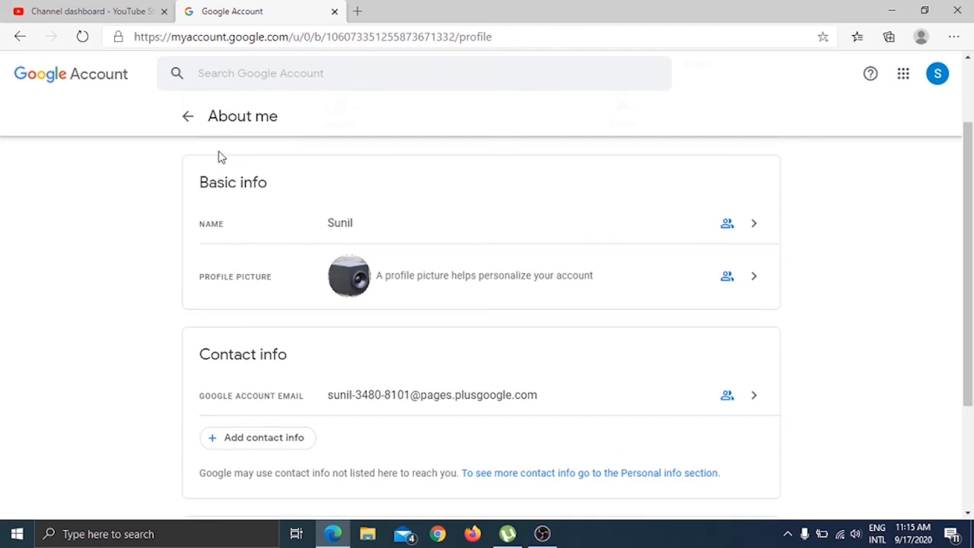
left_click(184, 120)
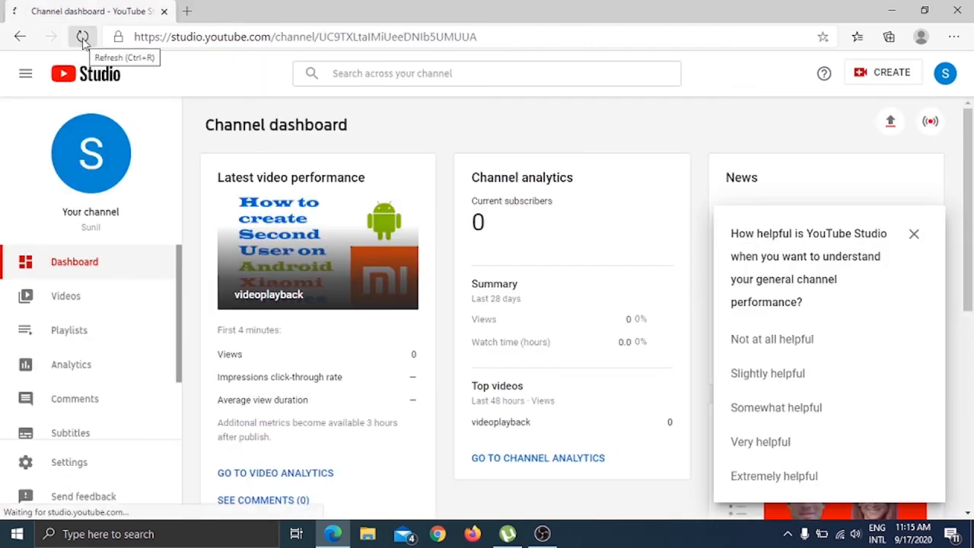
left_click(82, 38)
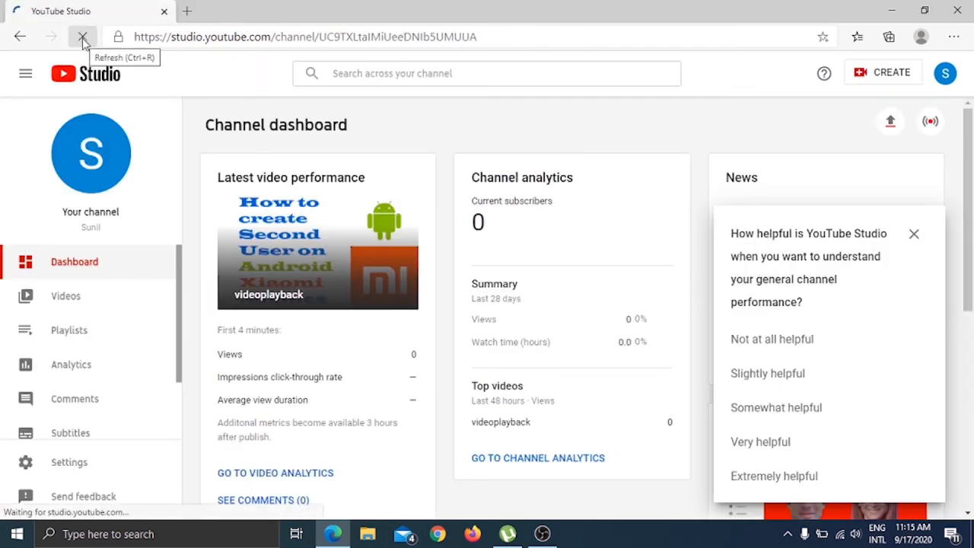